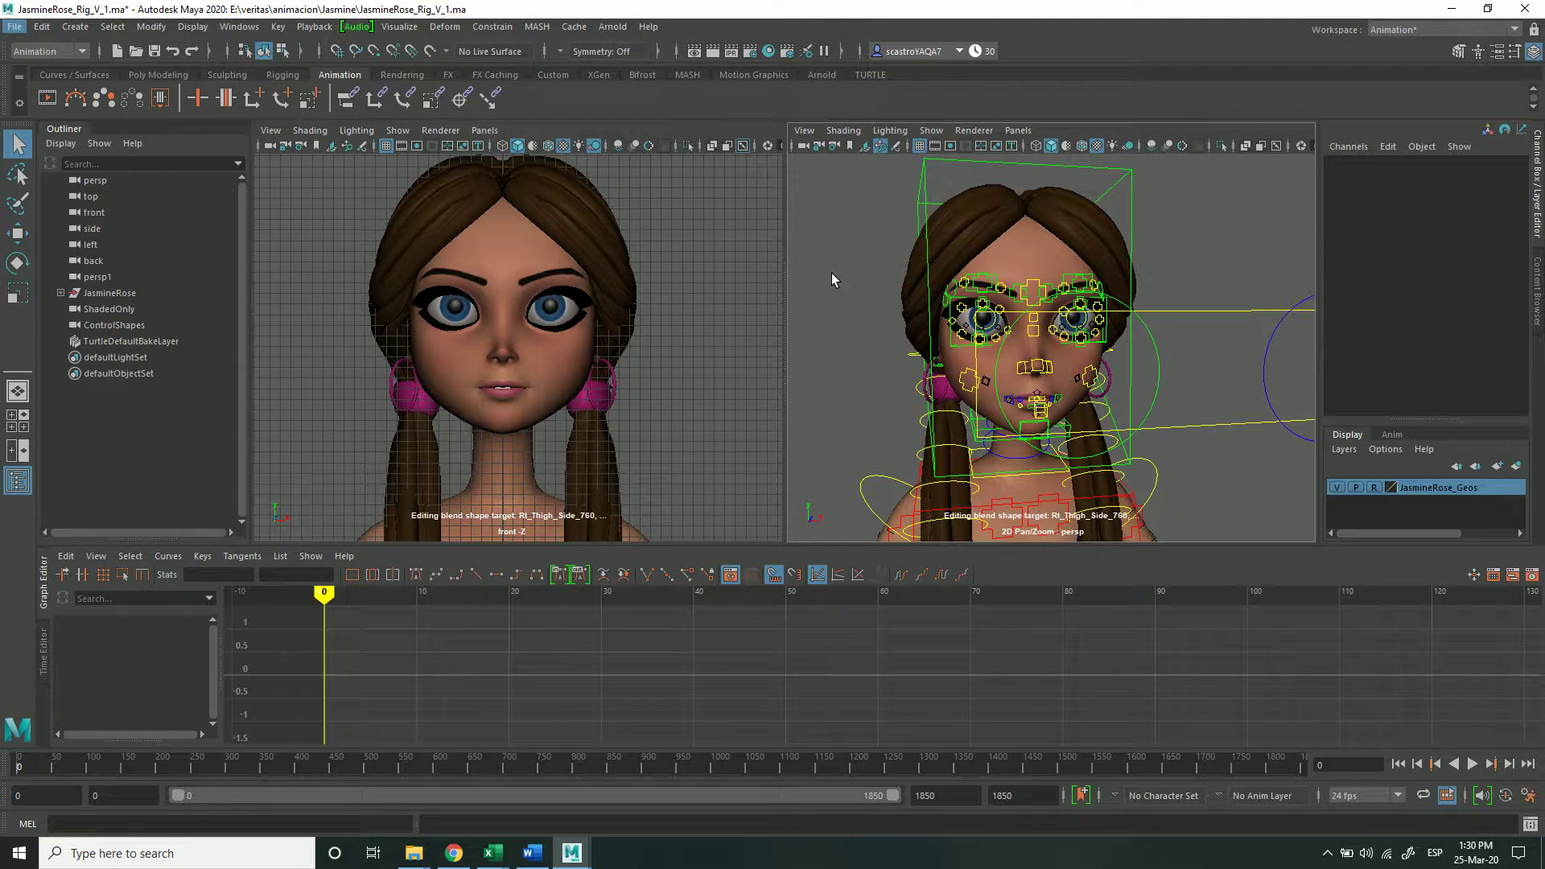
Pan and orbit the perspective view around the dress, then make the front view active.
{"action": "key", "text": "alt"}
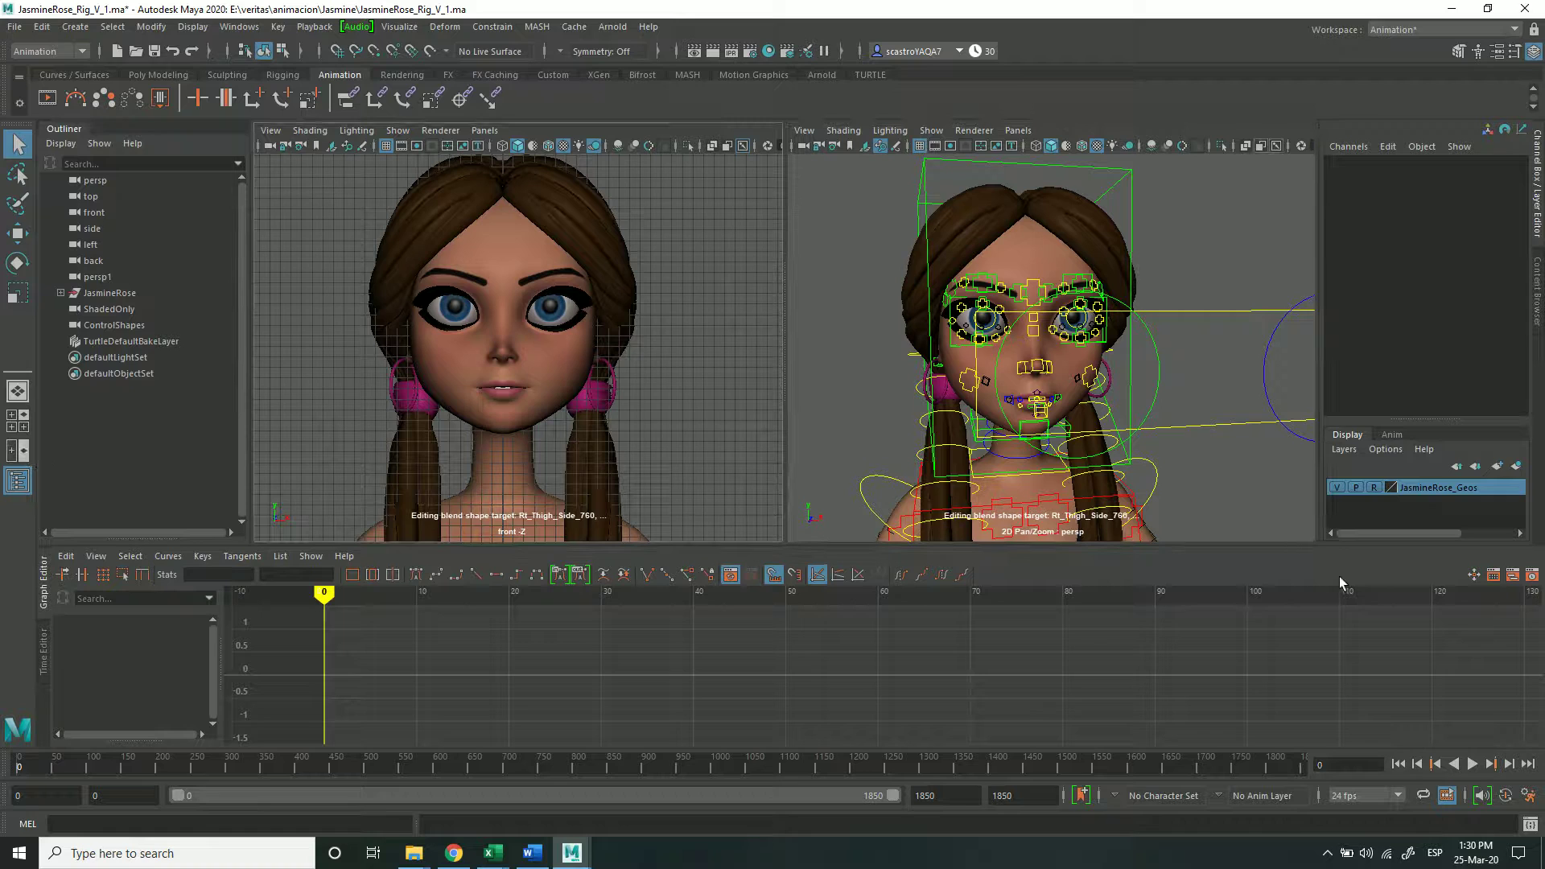
{"action": "scroll", "coordinate": [948, 345], "scroll_direction": "down", "scroll_amount": 3}
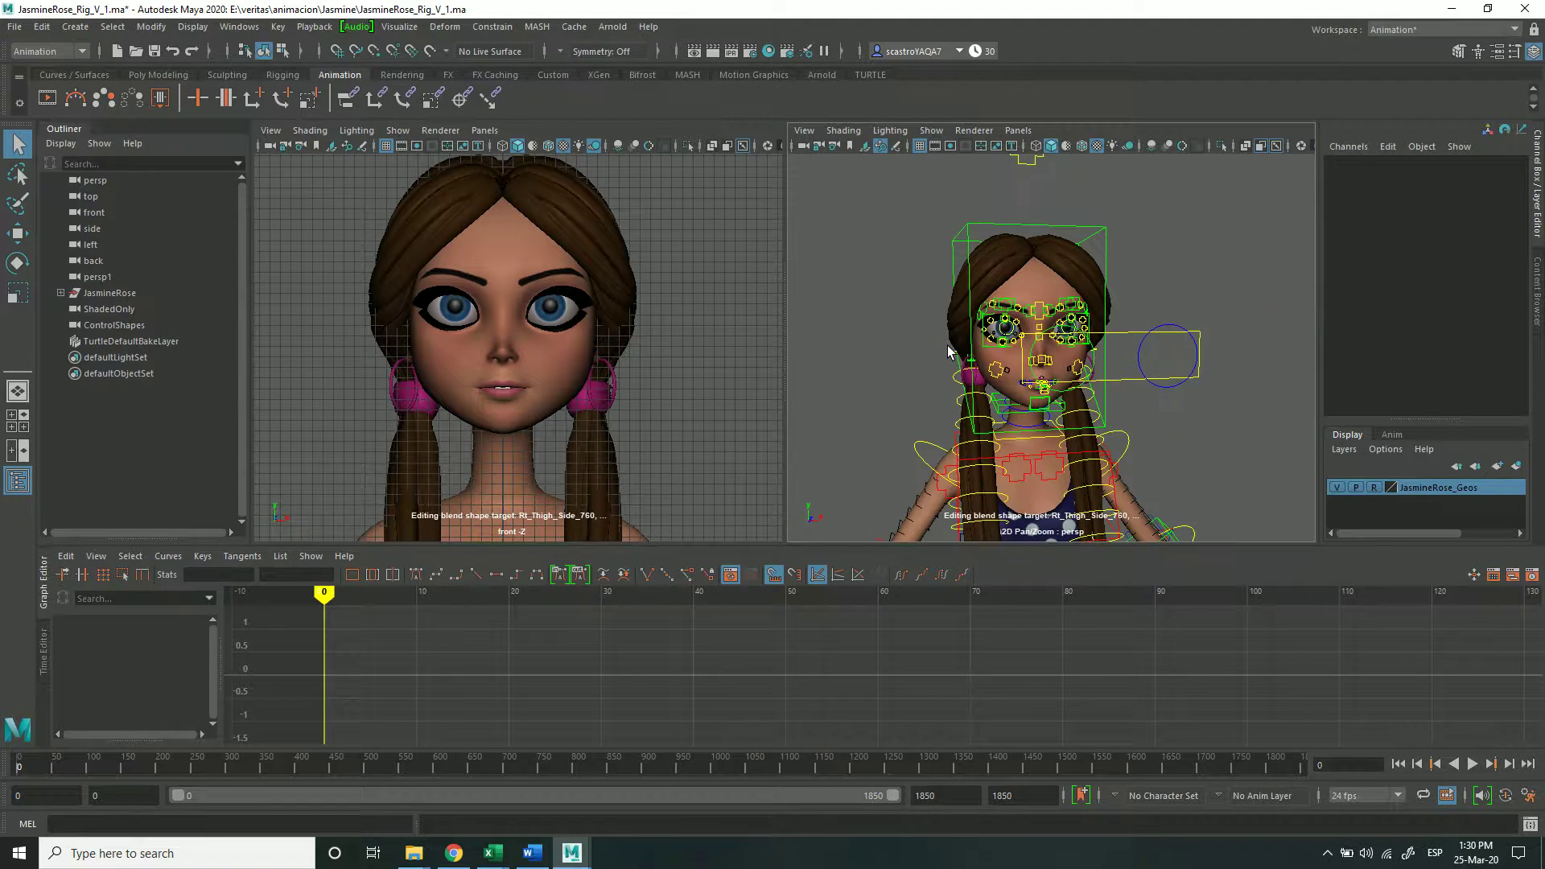
{"action": "middle_click_drag", "start_coordinate": [1162, 417], "coordinate": [1040, 439]}
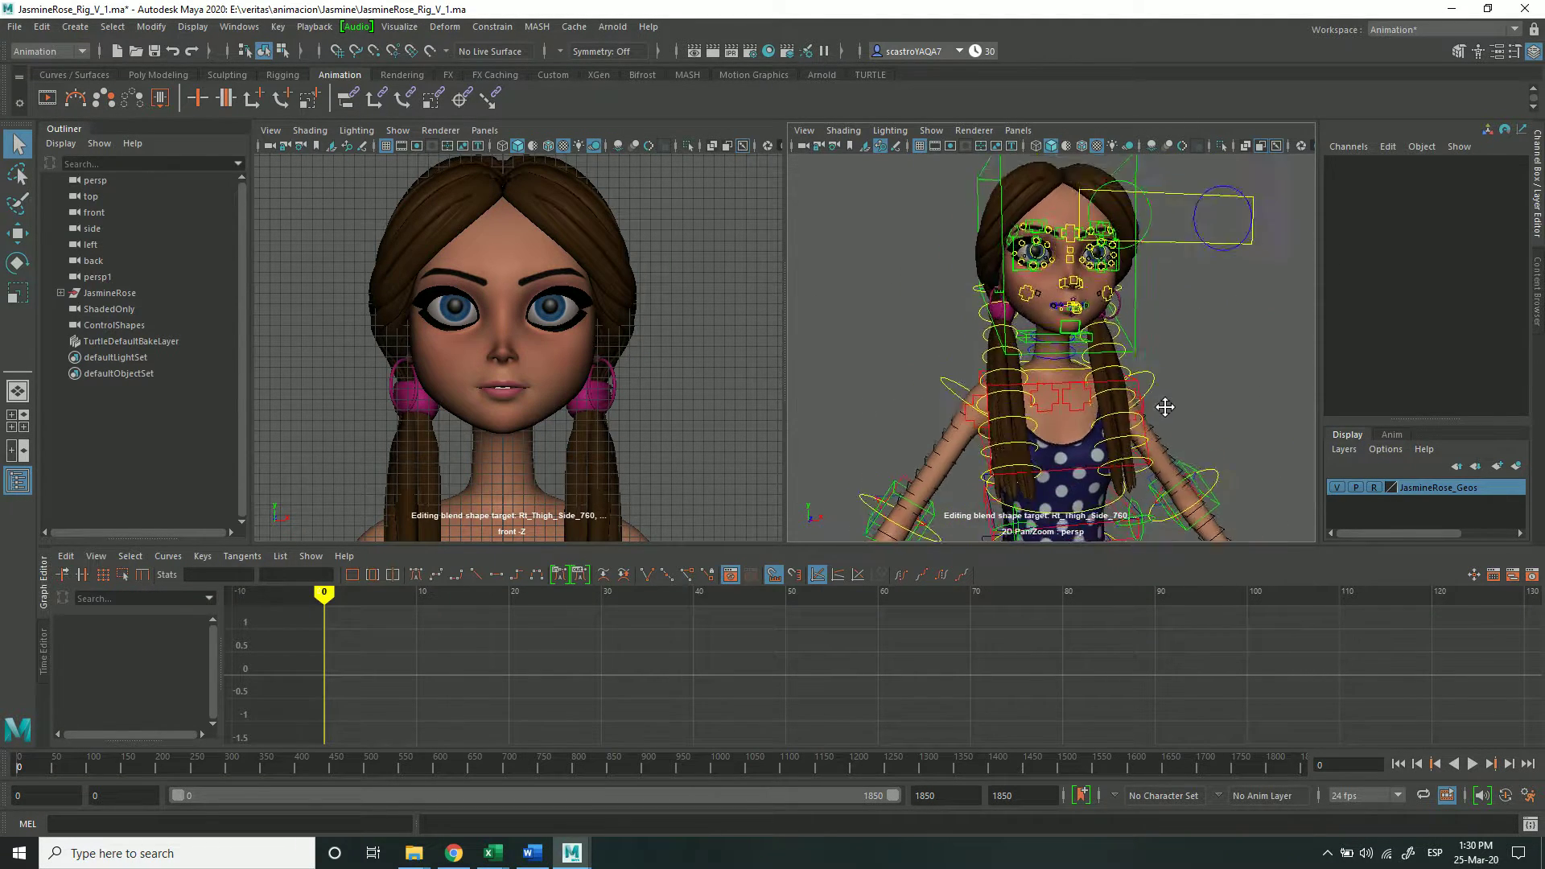
{"action": "left_click_drag", "start_coordinate": [1039, 438], "coordinate": [863, 449], "text": "alt"}
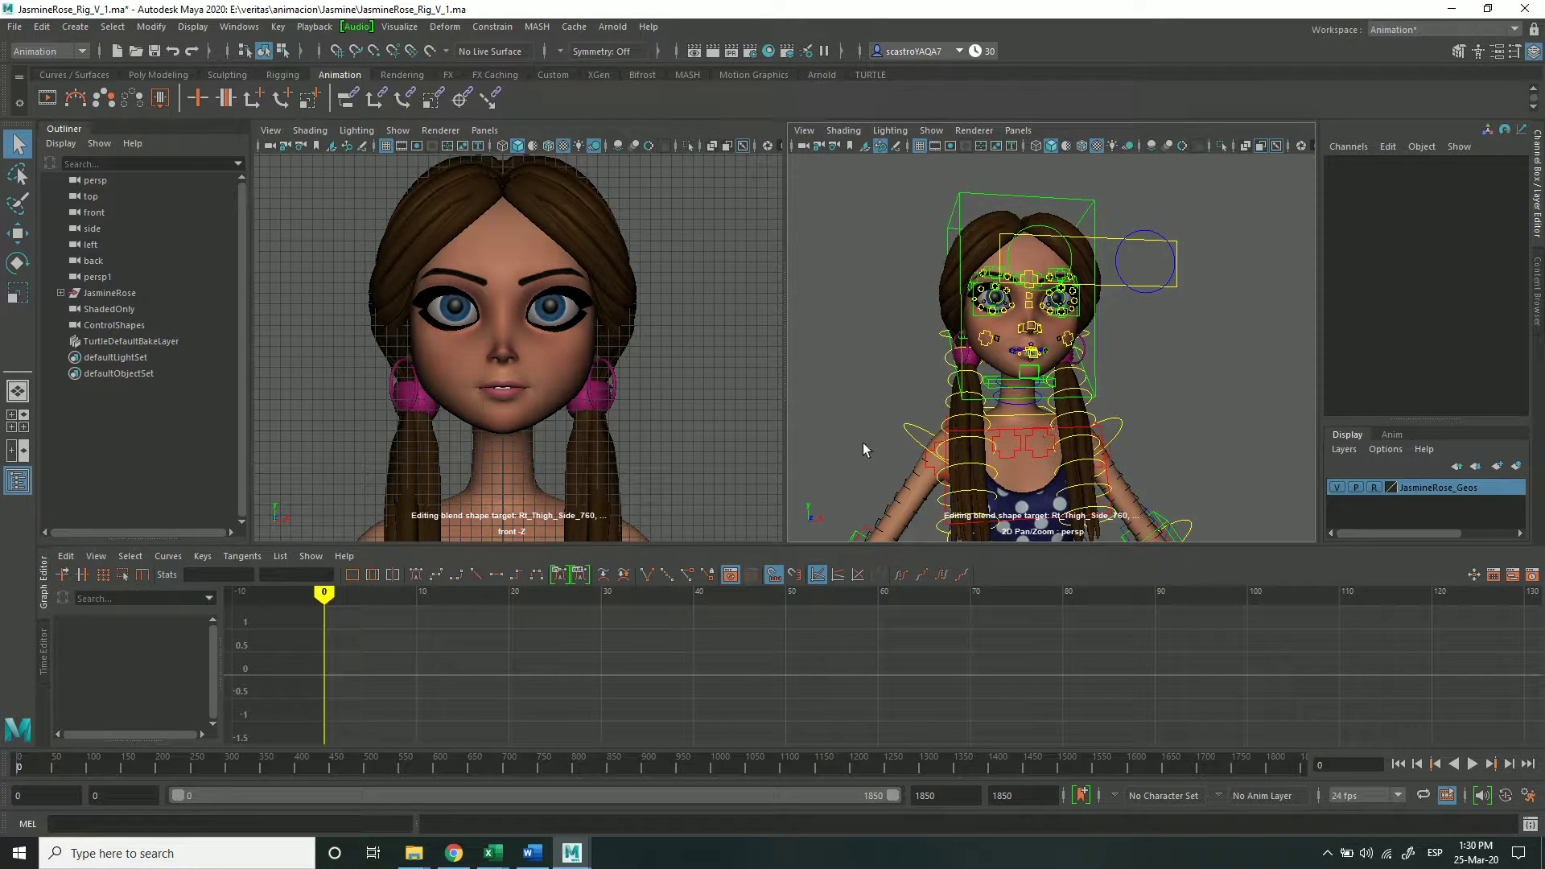
{"action": "left_click", "coordinate": [765, 367]}
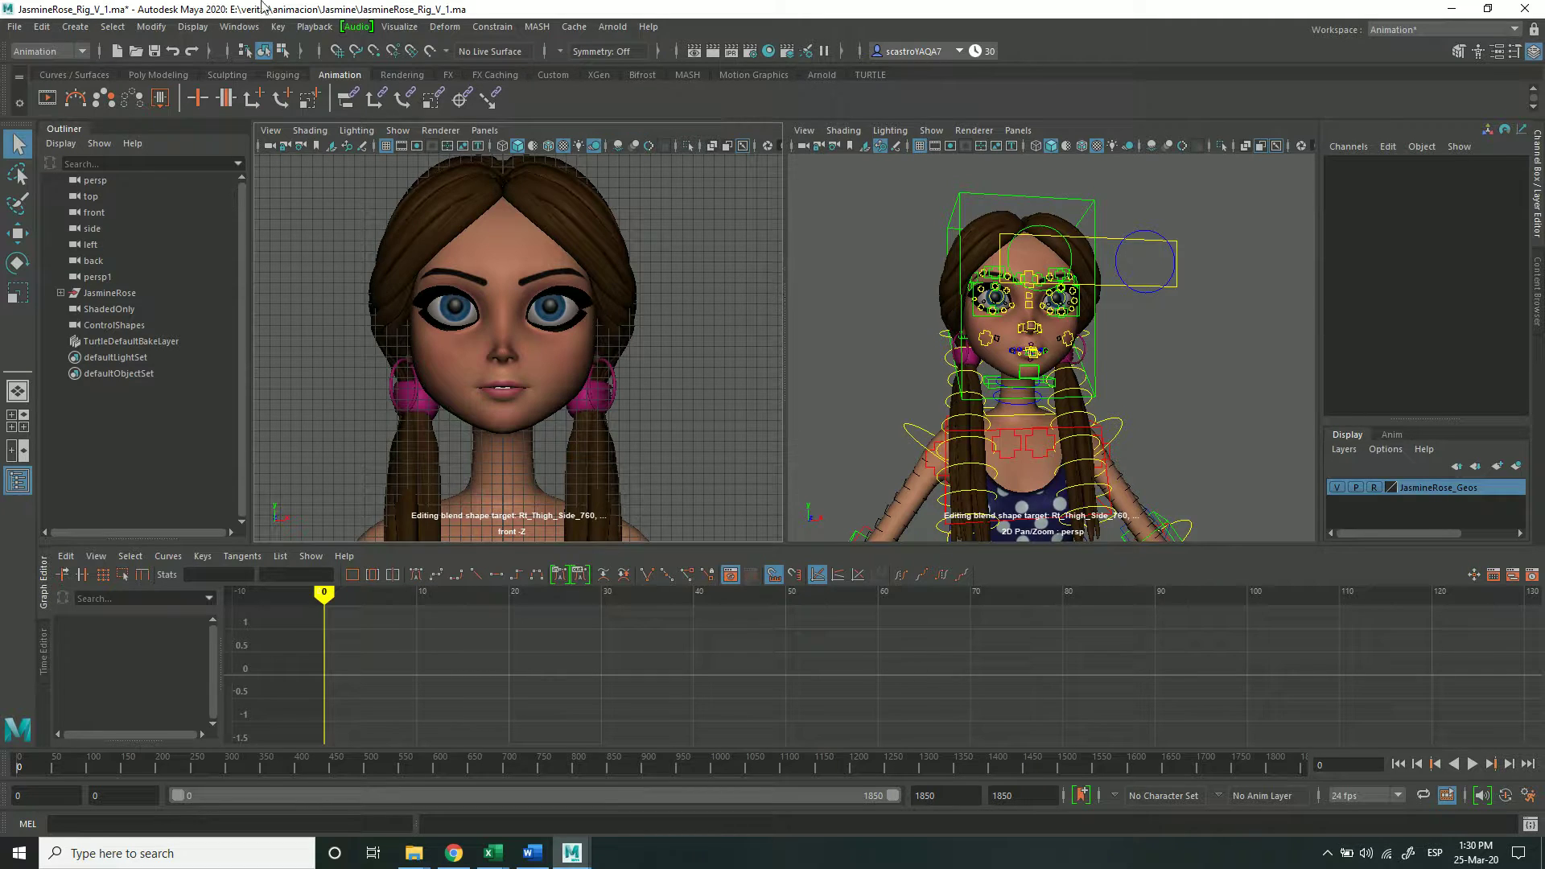
Create a new camera and set the front view to look through camera1.
{"action": "left_click", "coordinate": [65, 29]}
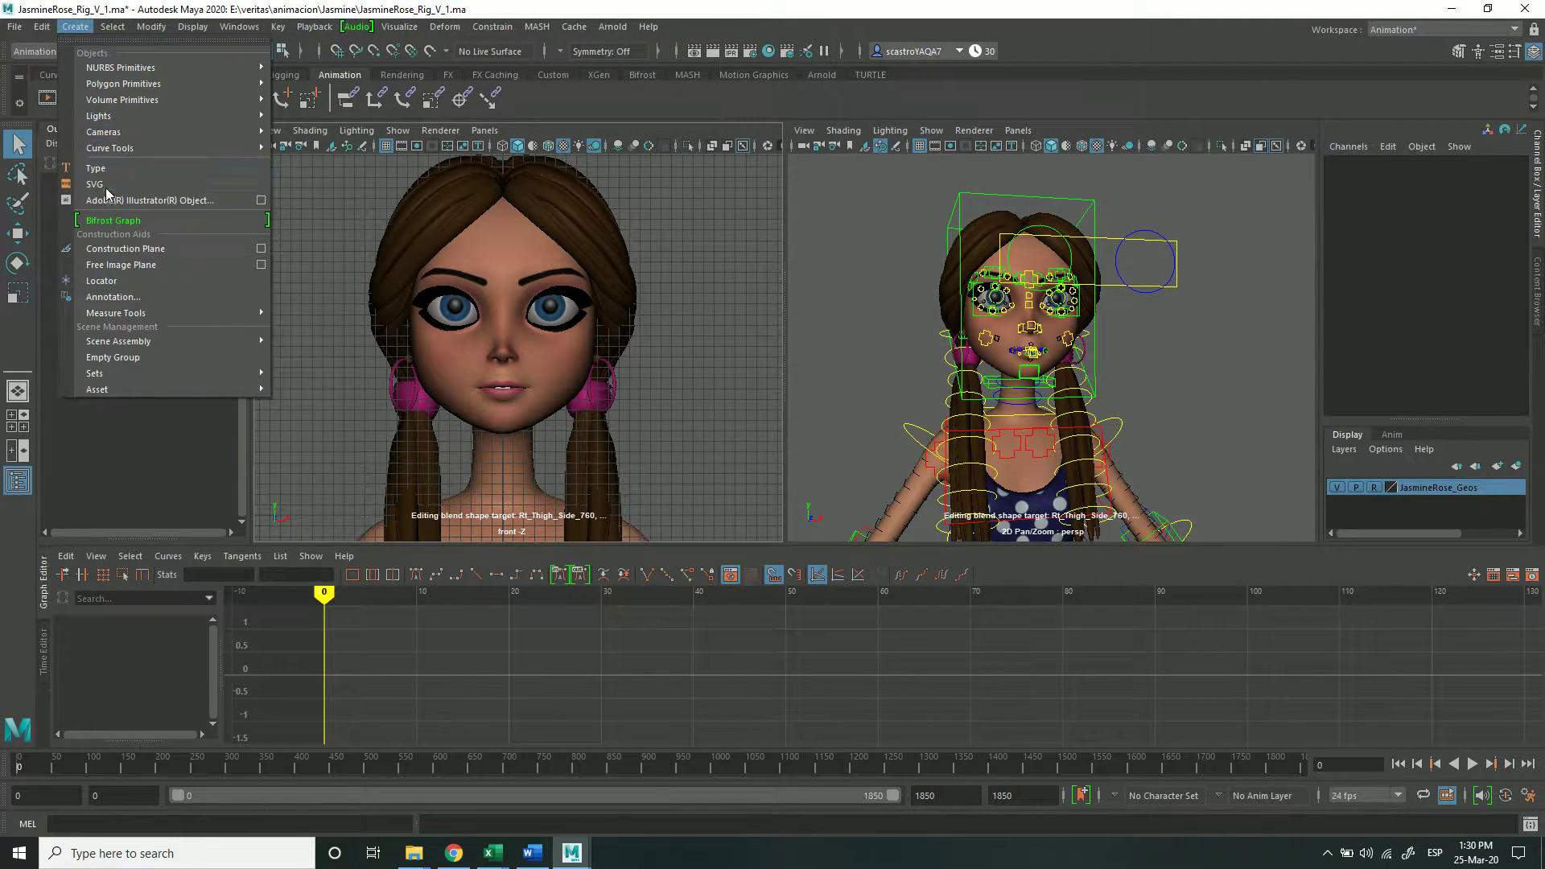
{"action": "mouse_move", "coordinate": [104, 132]}
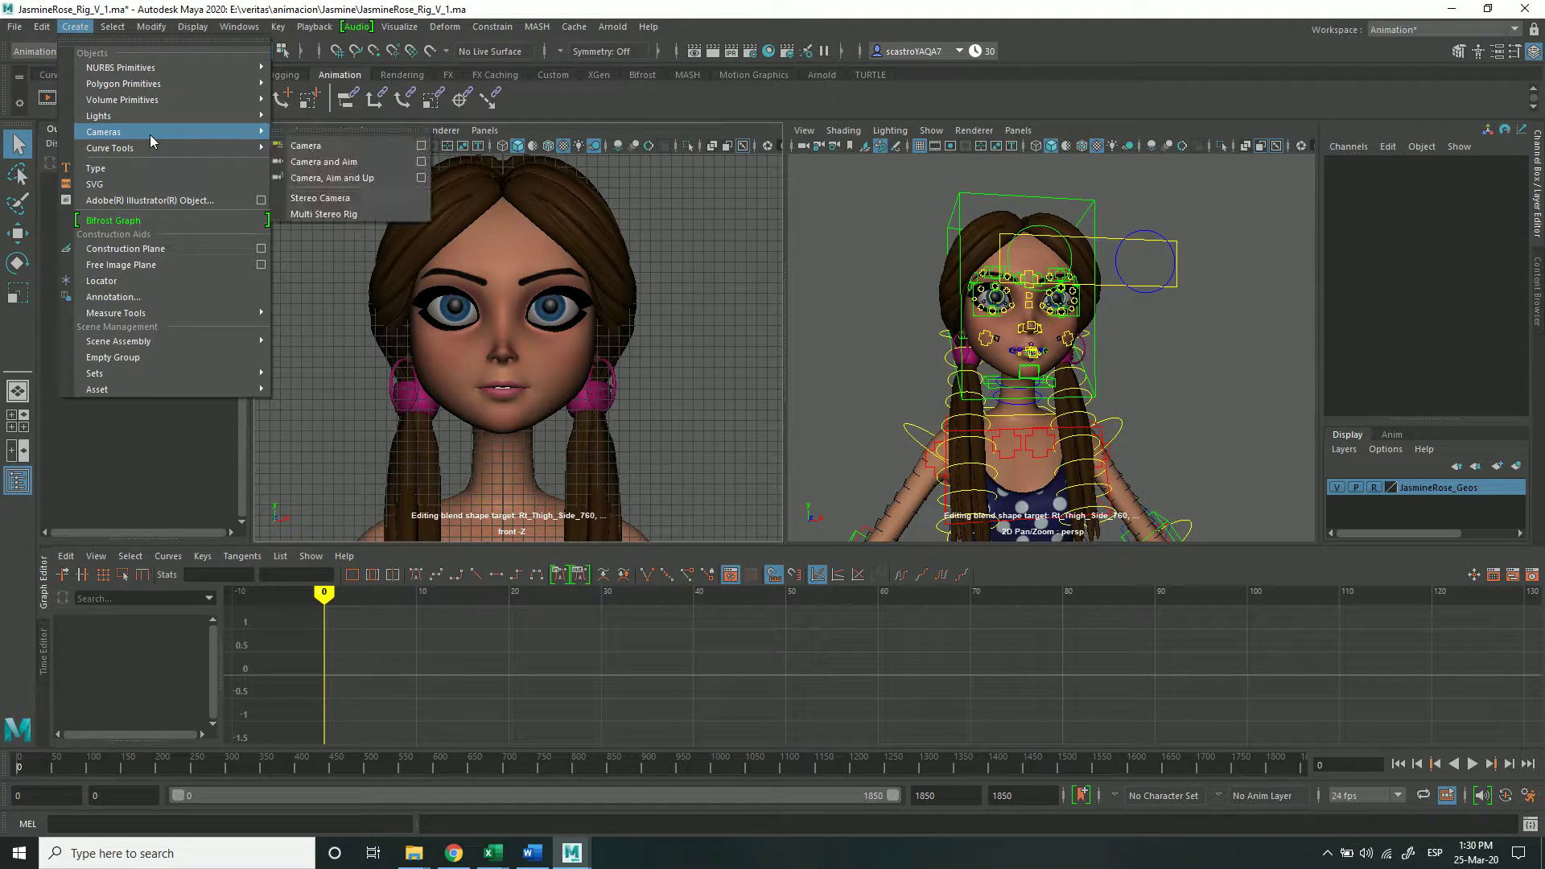
{"action": "left_click", "coordinate": [306, 146]}
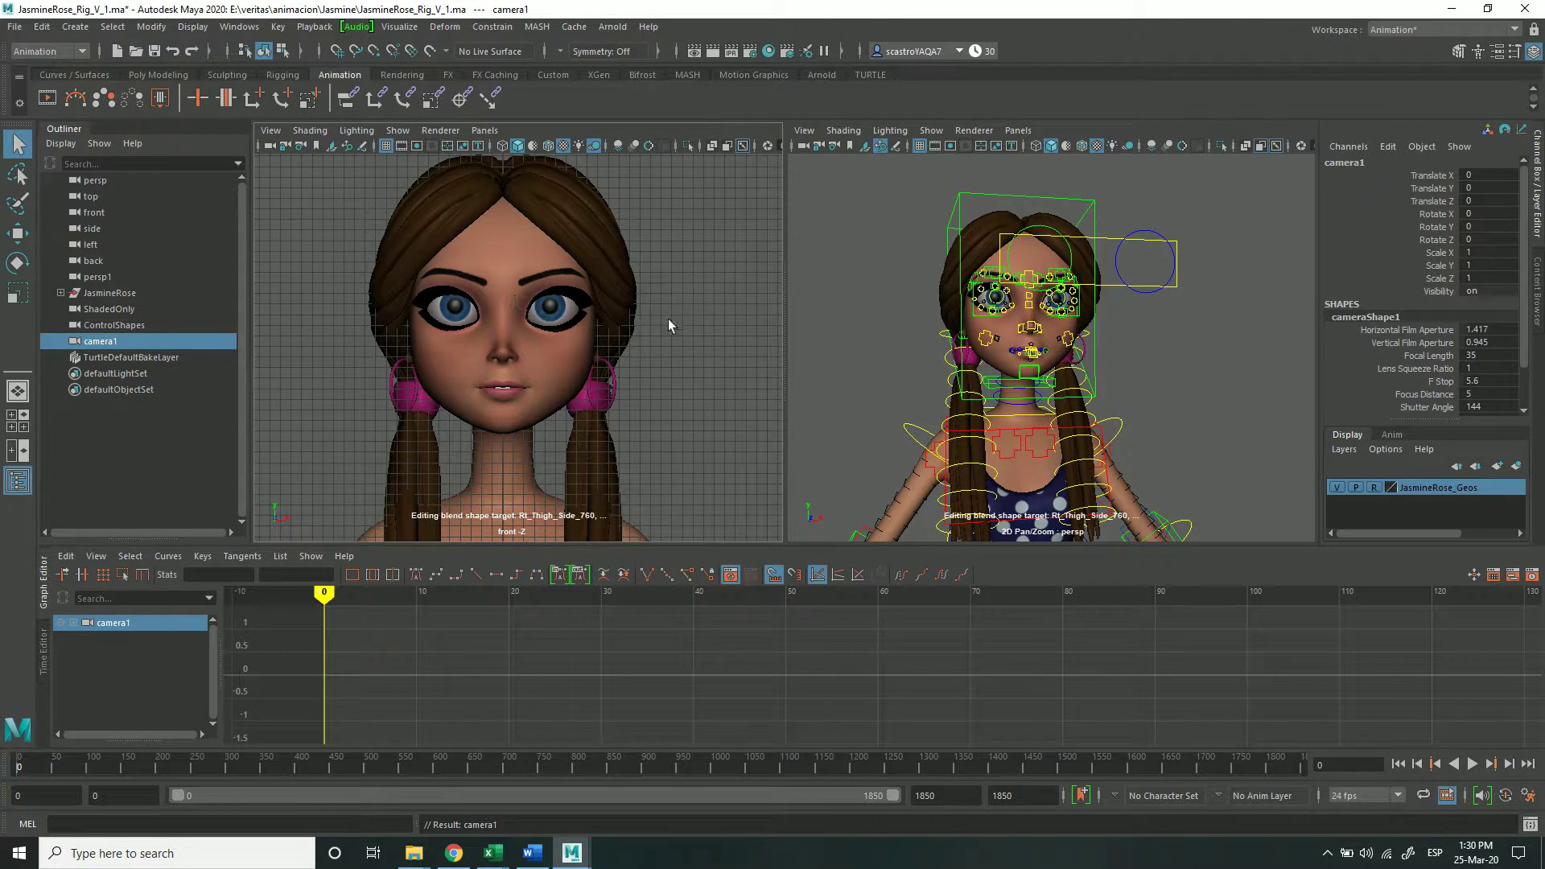
{"action": "left_click", "coordinate": [484, 131]}
{"action": "mouse_move", "coordinate": [531, 146]}
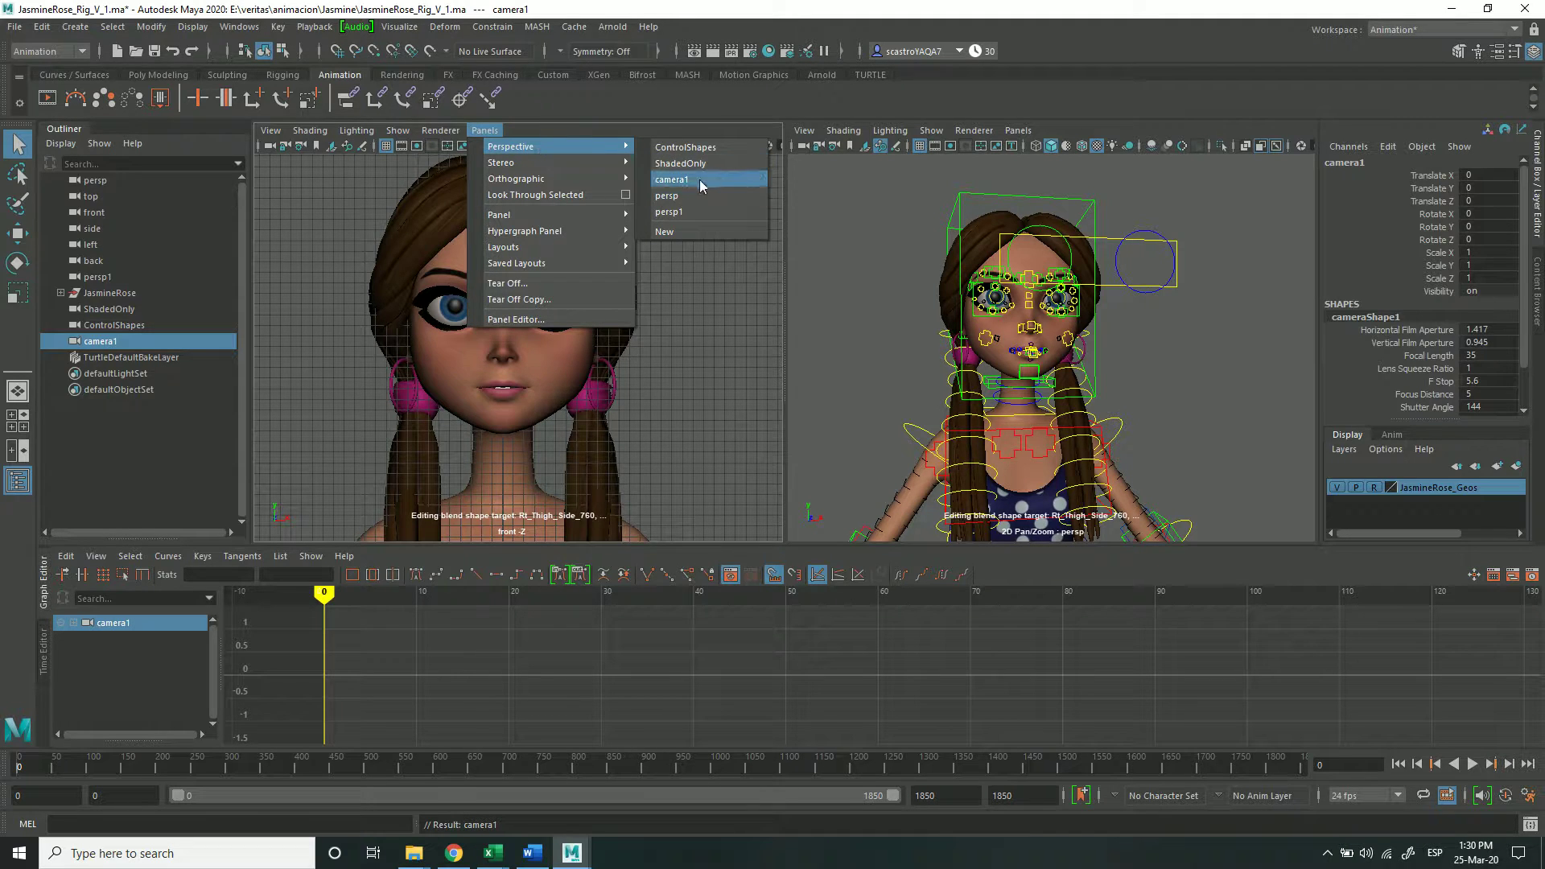
{"action": "left_click", "coordinate": [697, 180]}
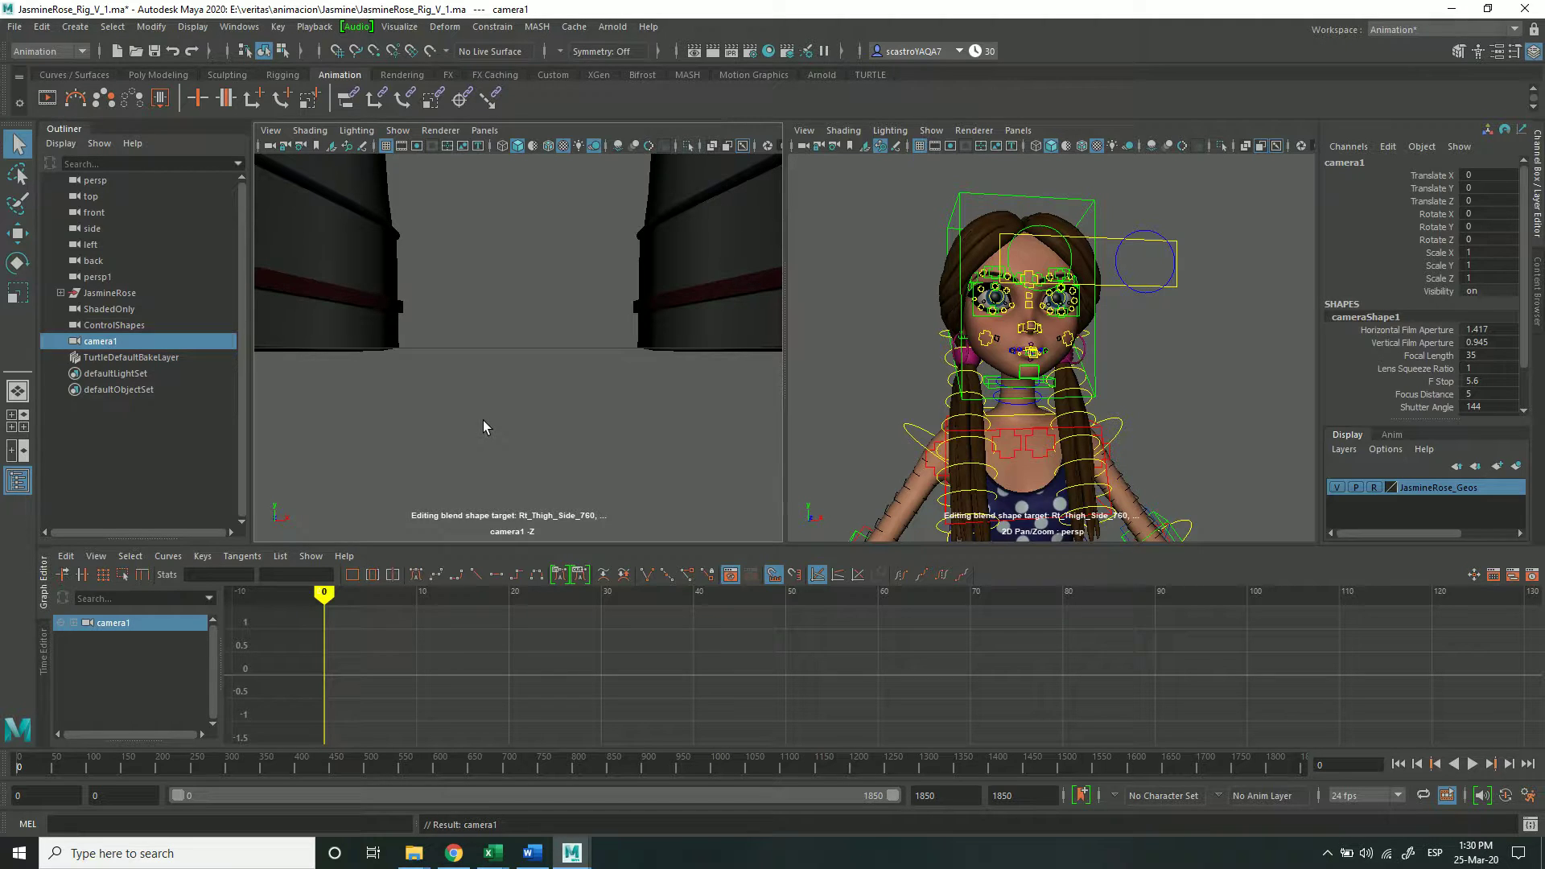
Orbit and zoom the perspective view to a three-quarter angle.
{"action": "scroll", "coordinate": [1052, 438], "scroll_direction": "down", "scroll_amount": 5}
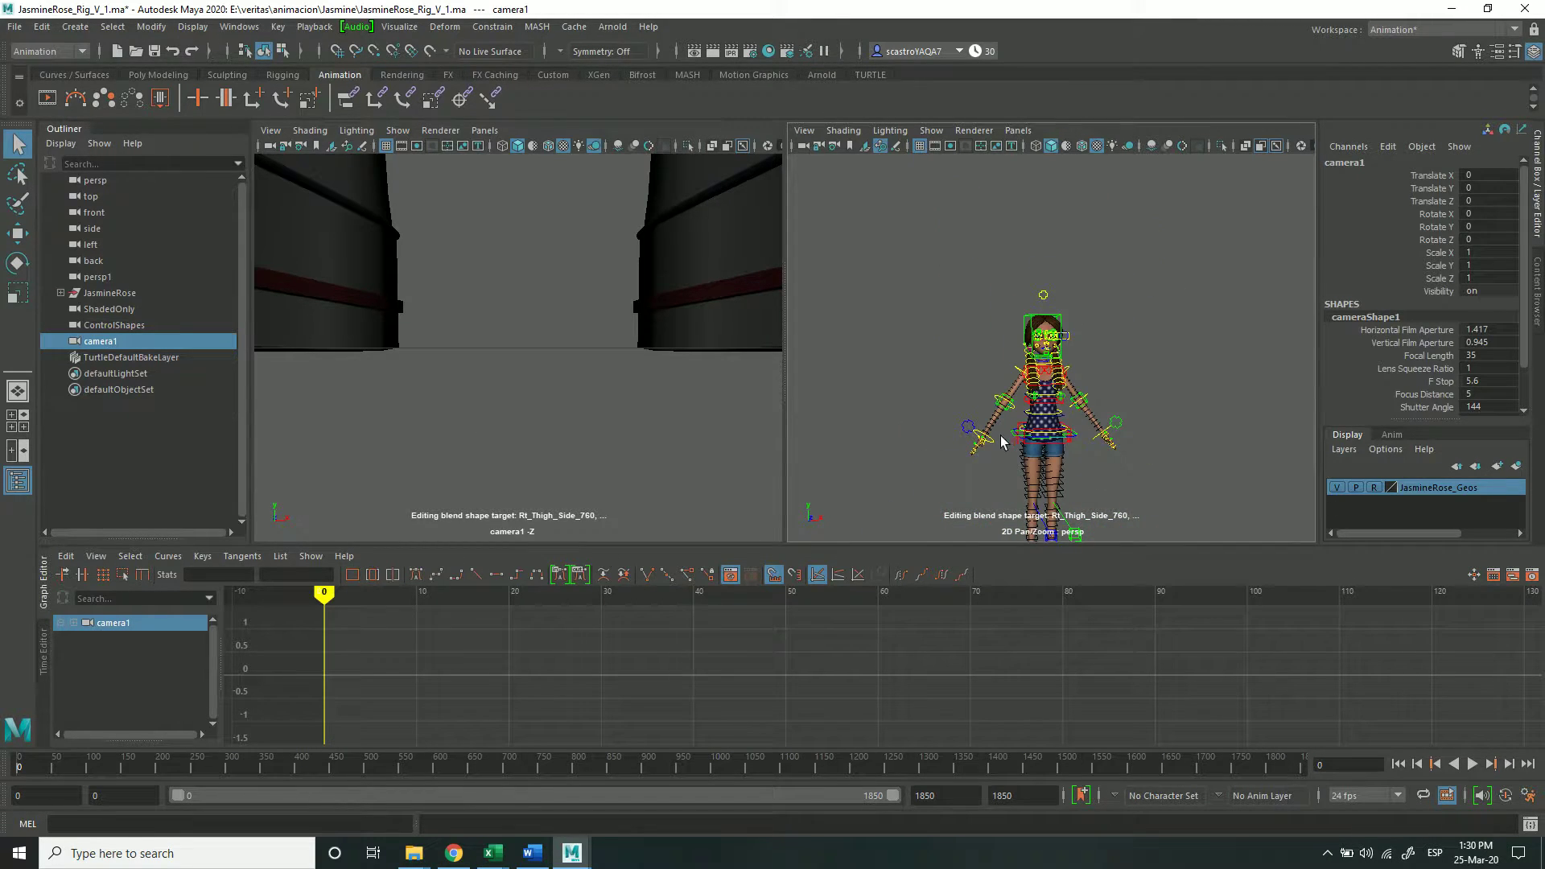
{"action": "mouse_move", "coordinate": [1069, 432]}
{"action": "left_mouse_down", "text": "alt"}
{"action": "mouse_move", "coordinate": [1098, 437]}
{"action": "mouse_move", "coordinate": [1062, 438]}
{"action": "left_mouse_up", "text": "alt"}
{"action": "scroll", "coordinate": [1098, 437], "scroll_direction": "up", "scroll_amount": 3}
{"action": "scroll", "coordinate": [1100, 439], "scroll_direction": "up", "scroll_amount": 3}
{"action": "scroll", "coordinate": [1099, 441], "scroll_direction": "up", "scroll_amount": 2}
{"action": "scroll", "coordinate": [1100, 441], "scroll_direction": "up", "scroll_amount": 3}
Move and turn camera1 to frame the character's face at a three-quarter angle.
{"action": "mouse_move", "coordinate": [588, 331]}
{"action": "middle_mouse_down", "text": "alt"}
{"action": "mouse_move", "coordinate": [588, 277]}
{"action": "mouse_move", "coordinate": [607, 426]}
{"action": "mouse_move", "coordinate": [586, 207]}
{"action": "mouse_move", "coordinate": [550, 420]}
{"action": "mouse_move", "coordinate": [581, 250]}
{"action": "mouse_move", "coordinate": [555, 638]}
{"action": "middle_mouse_up", "text": "alt"}
{"action": "right_click_drag", "start_coordinate": [556, 638], "coordinate": [563, 241], "text": "alt"}
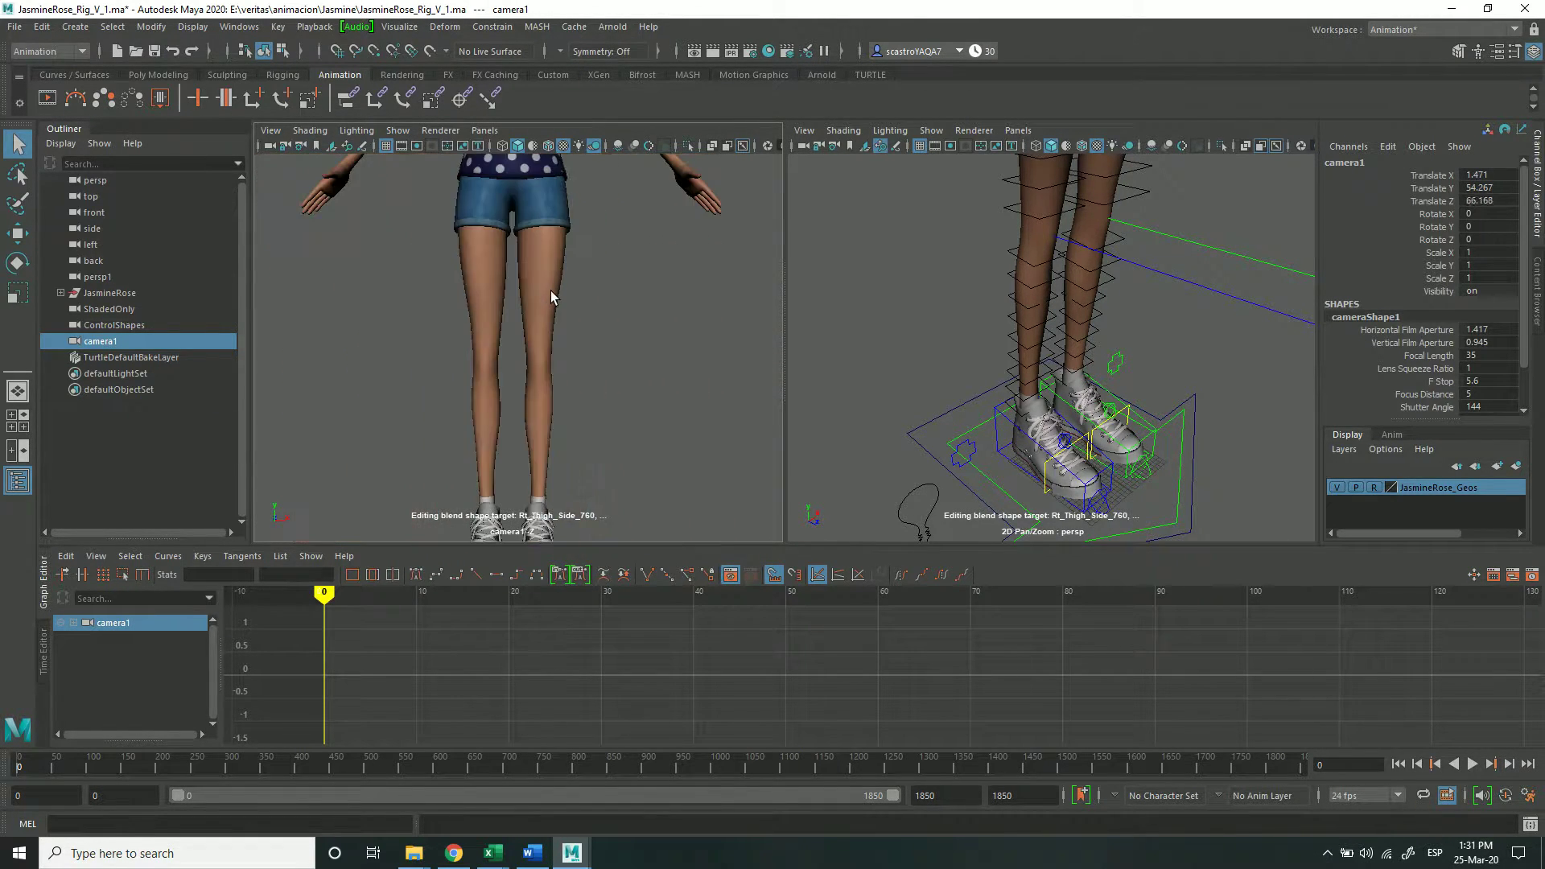
{"action": "middle_click_drag", "start_coordinate": [563, 241], "coordinate": [568, 375], "text": "alt"}
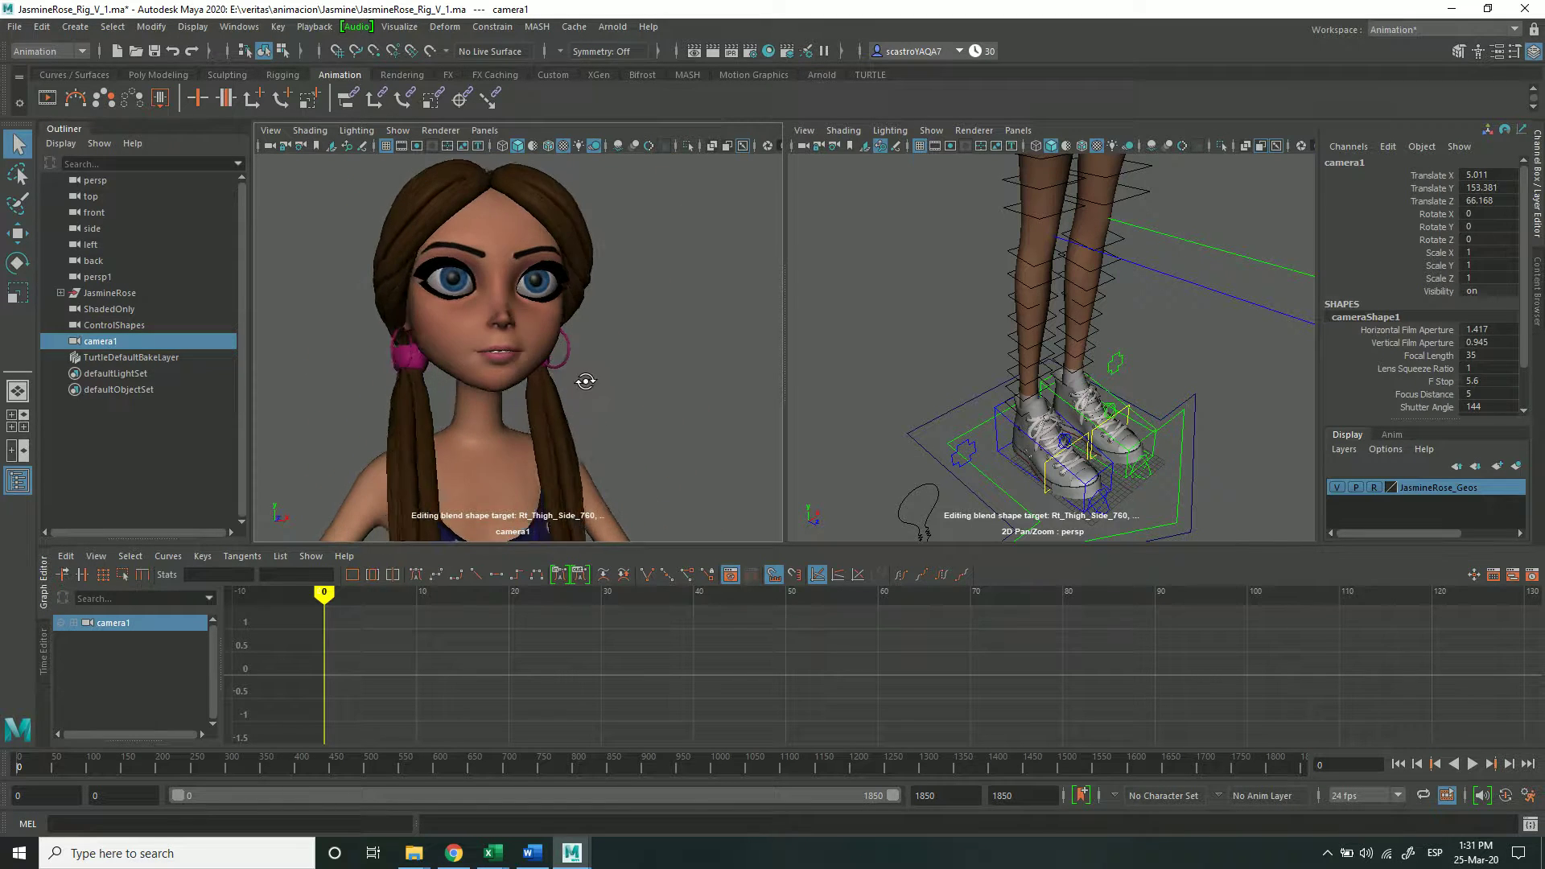
{"action": "left_click_drag", "start_coordinate": [568, 375], "coordinate": [582, 384], "text": "alt"}
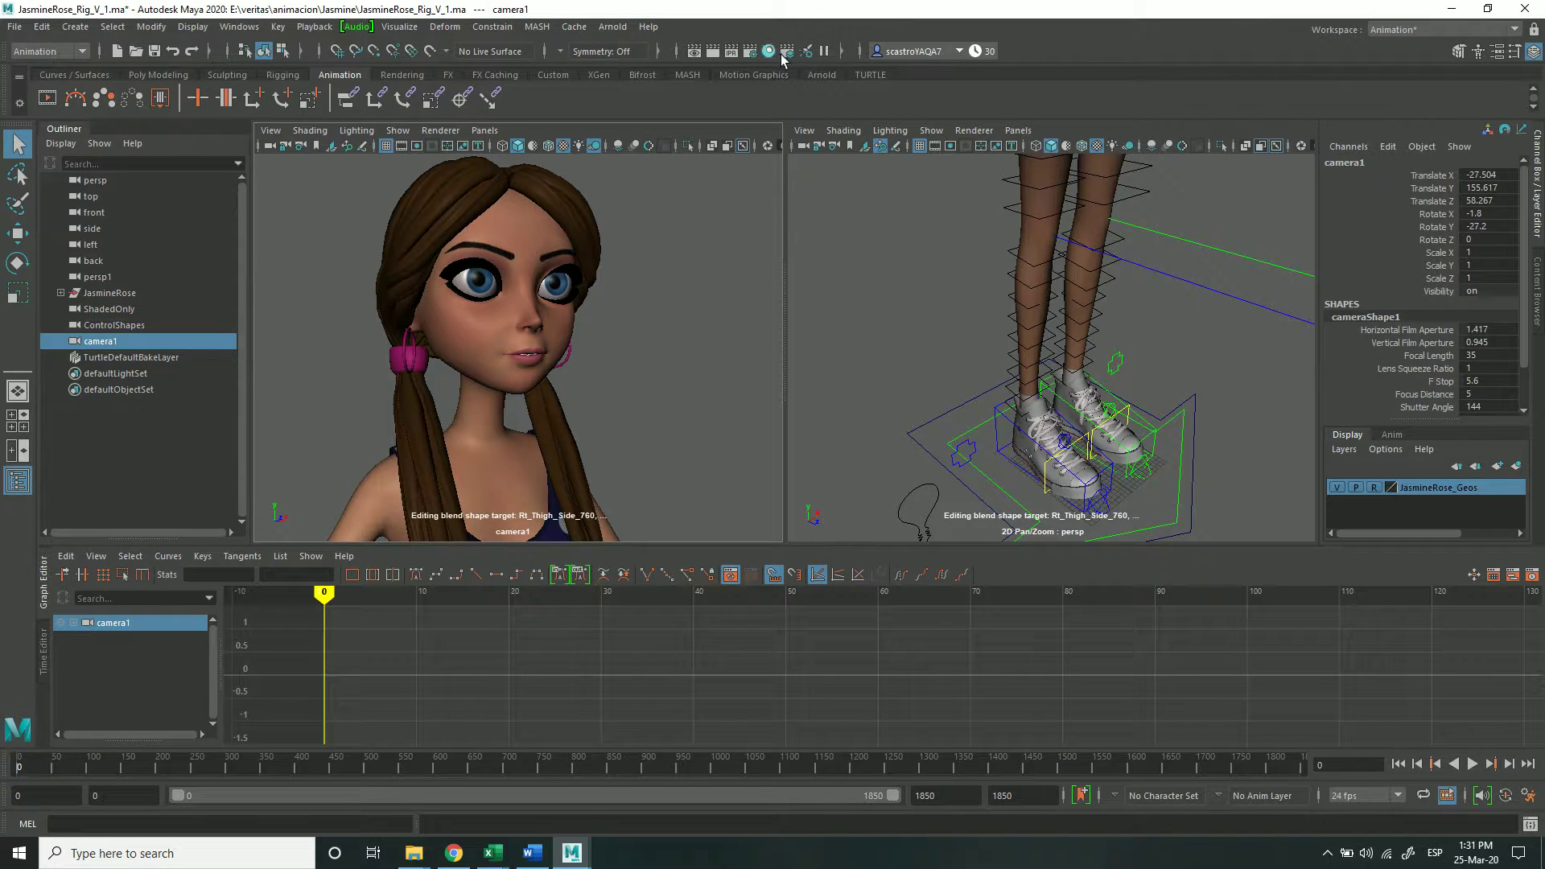
Set the Render Settings image size preset to HD 1080 (1920×1080) and close the window.
{"action": "left_click", "coordinate": [748, 52]}
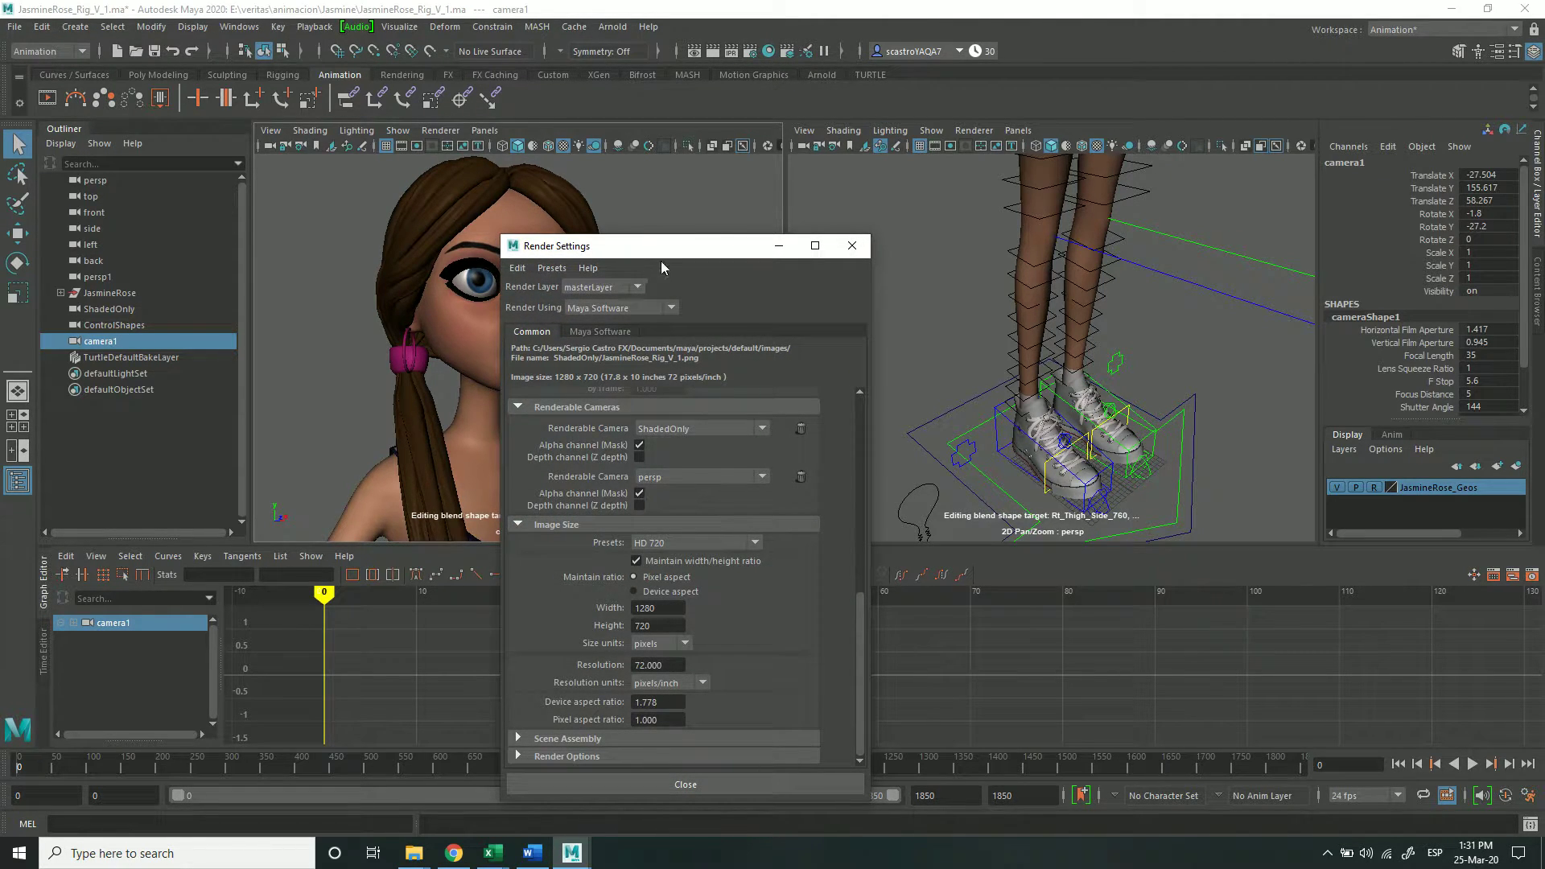
{"action": "left_click_drag", "start_coordinate": [680, 246], "coordinate": [945, 166]}
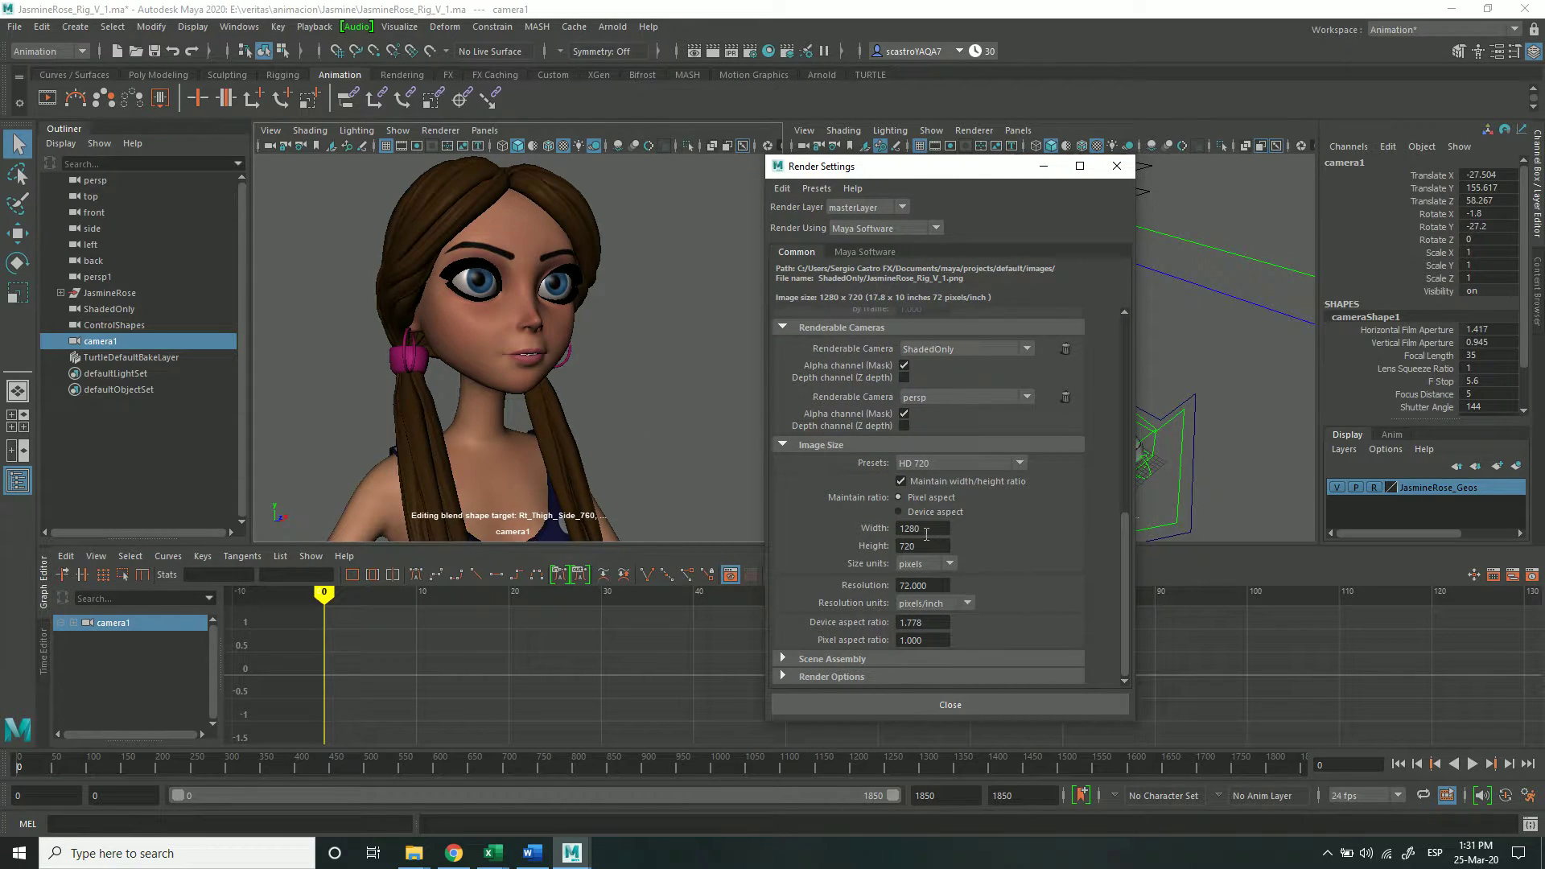
{"action": "left_click", "coordinate": [938, 464]}
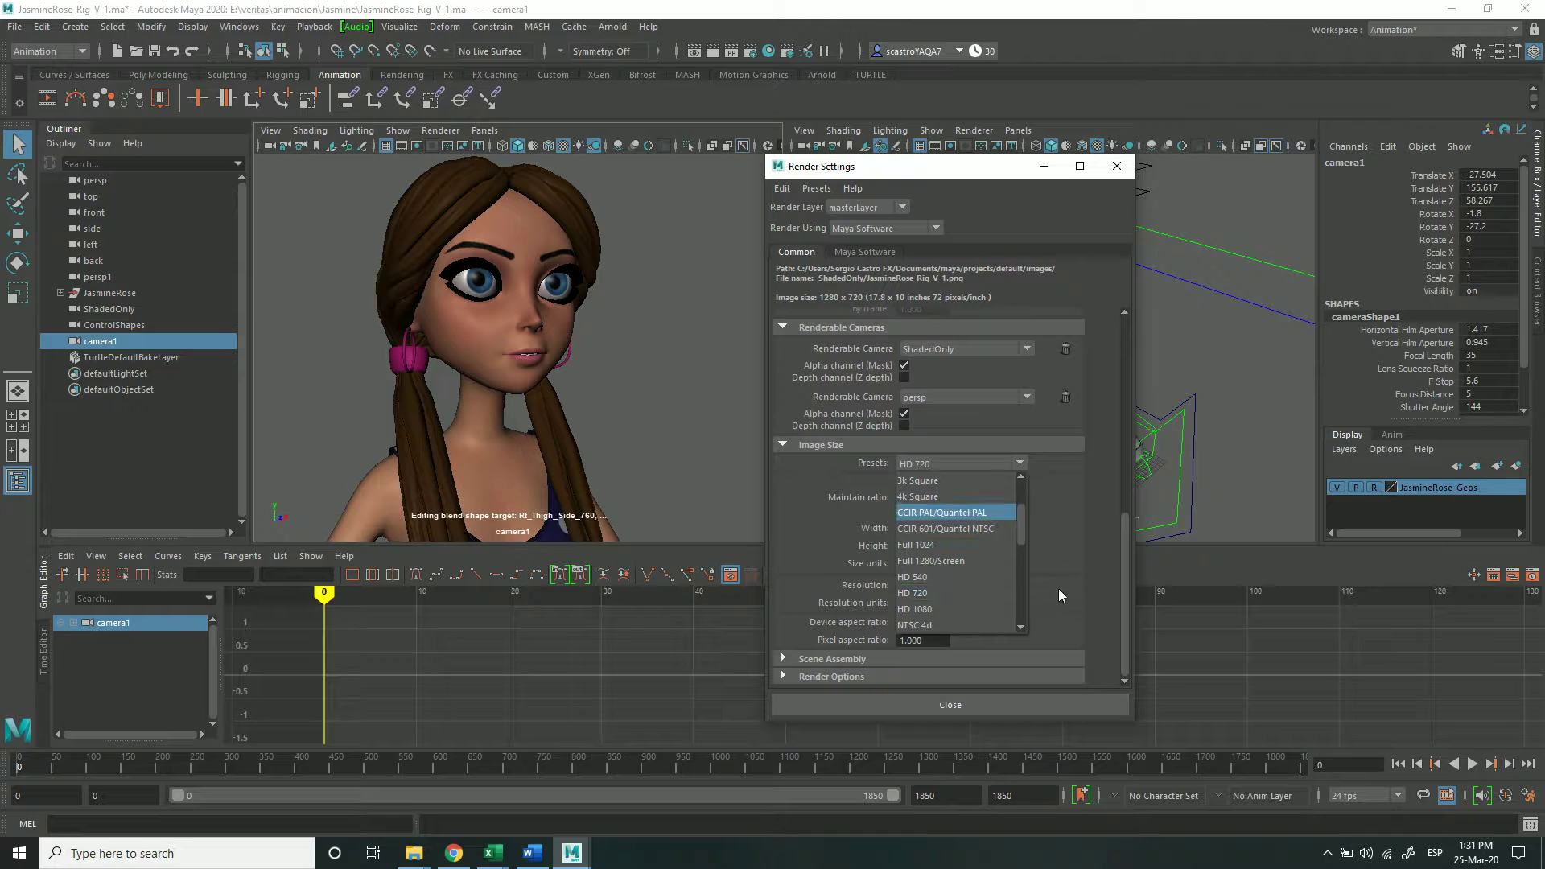
{"action": "left_click", "coordinate": [960, 611]}
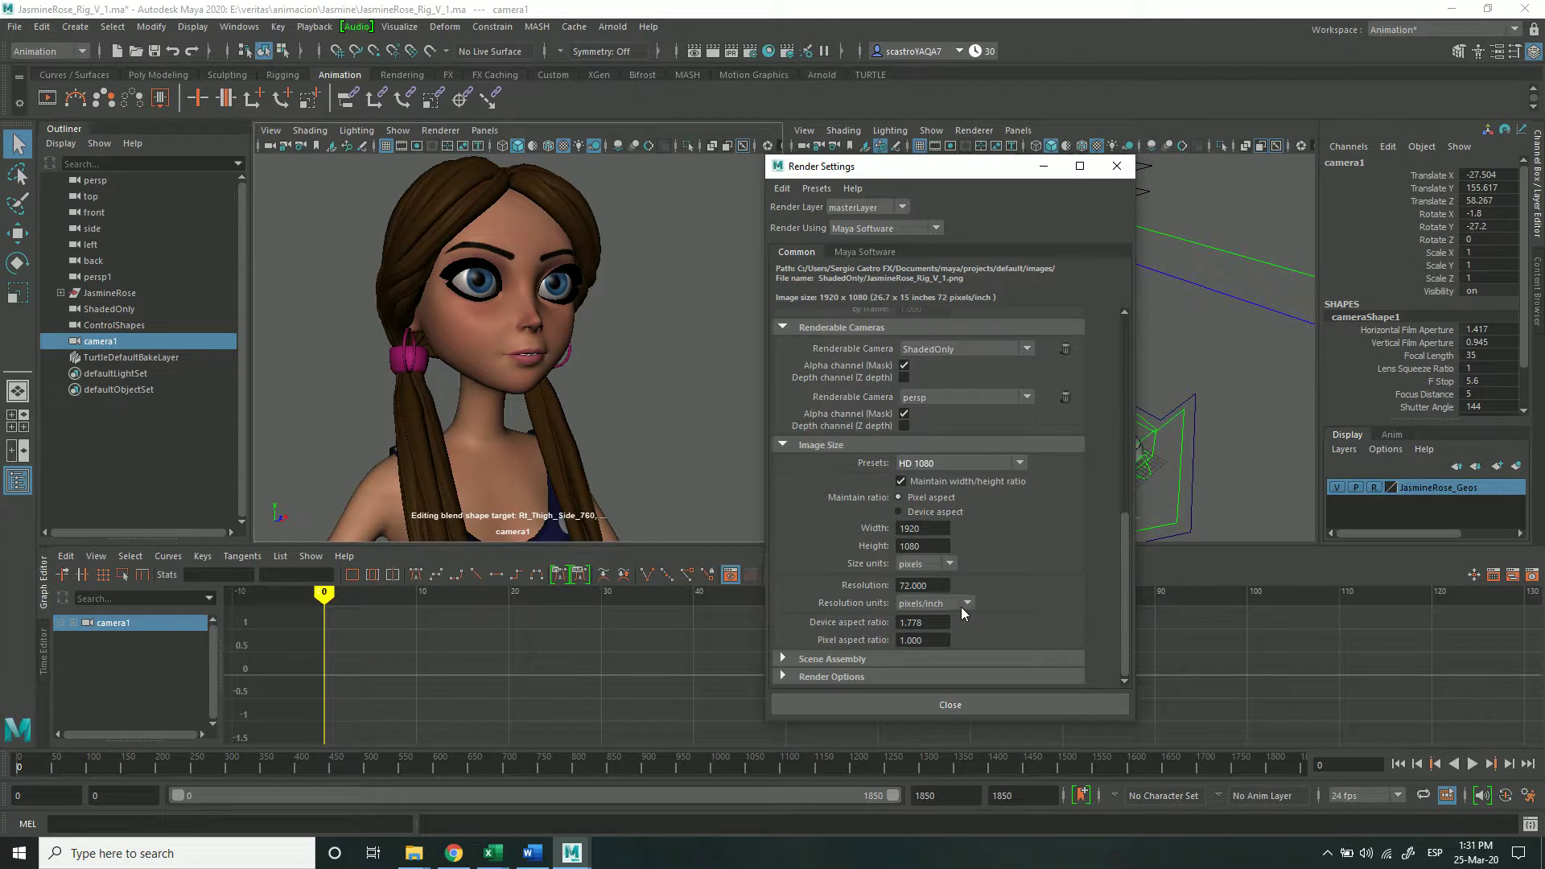
{"action": "left_click", "coordinate": [1023, 464]}
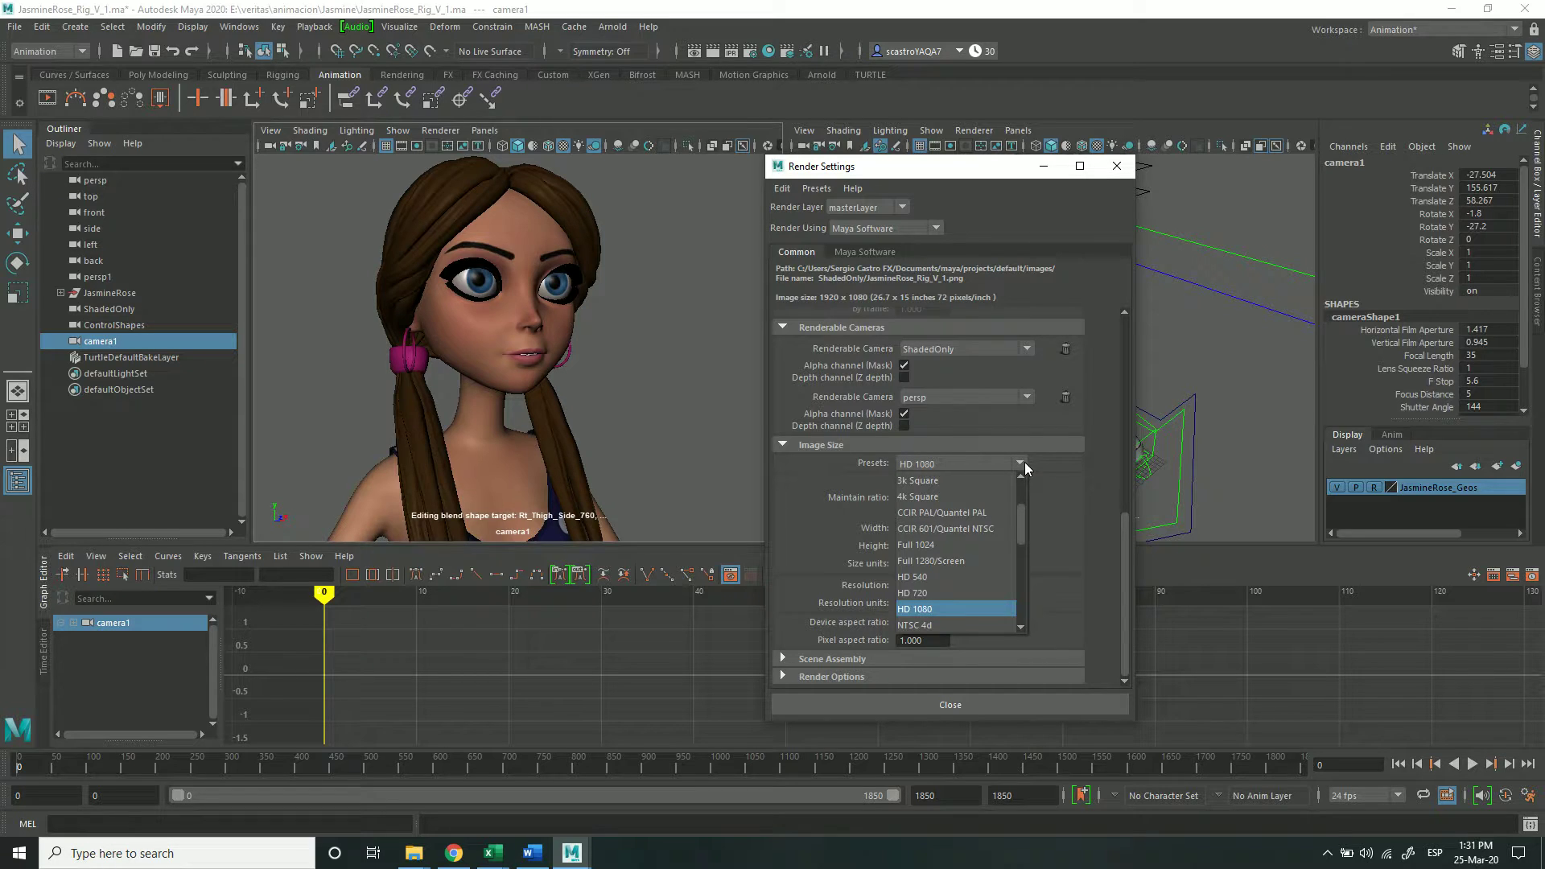
{"action": "left_click", "coordinate": [1087, 485]}
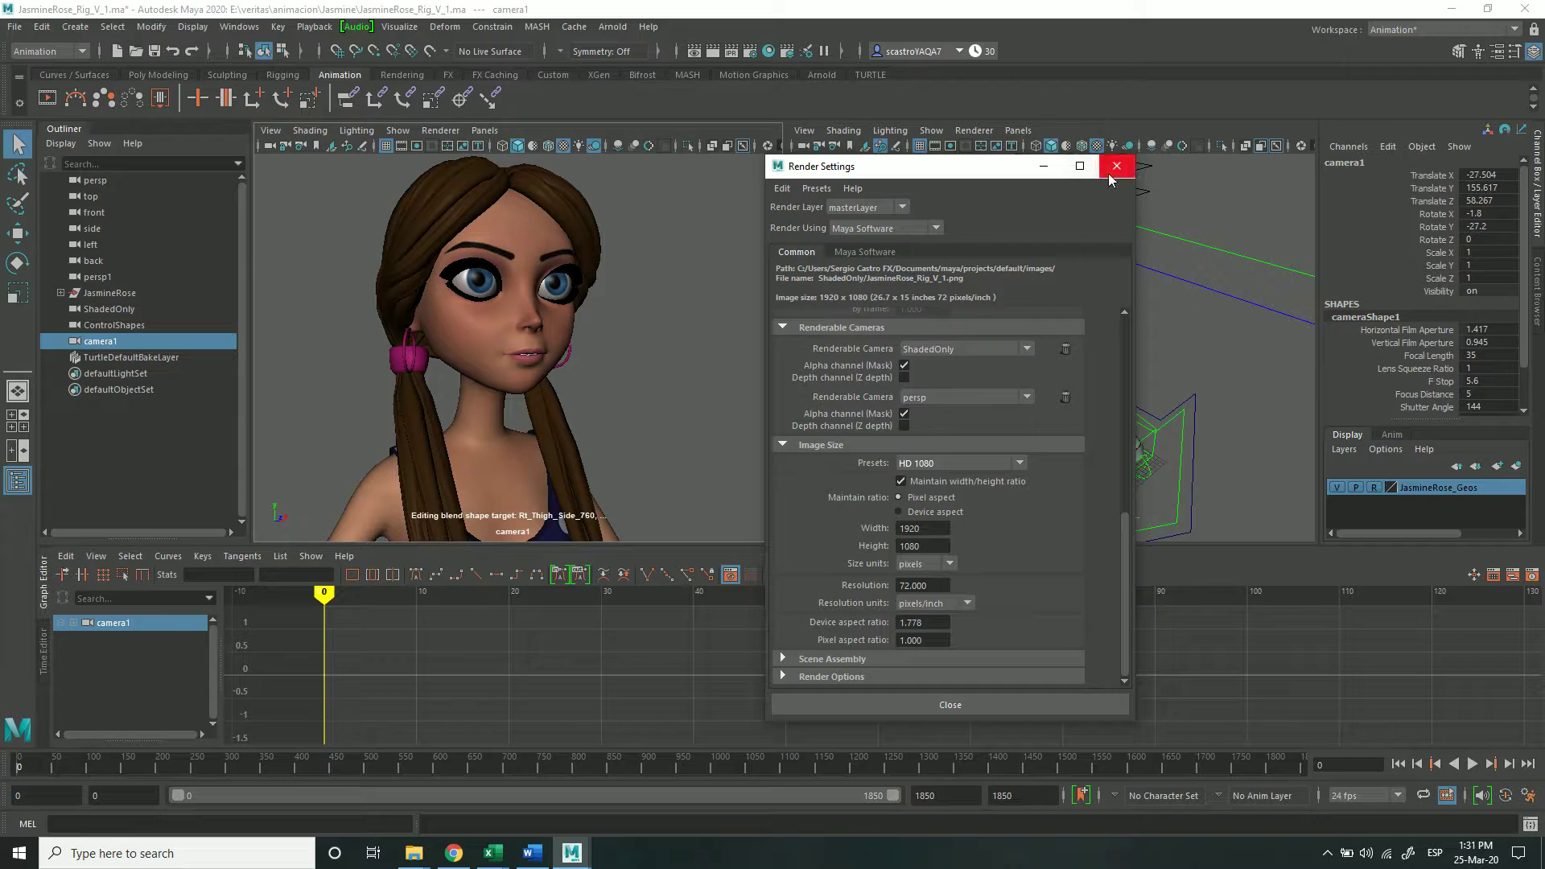
{"action": "left_click", "coordinate": [991, 705]}
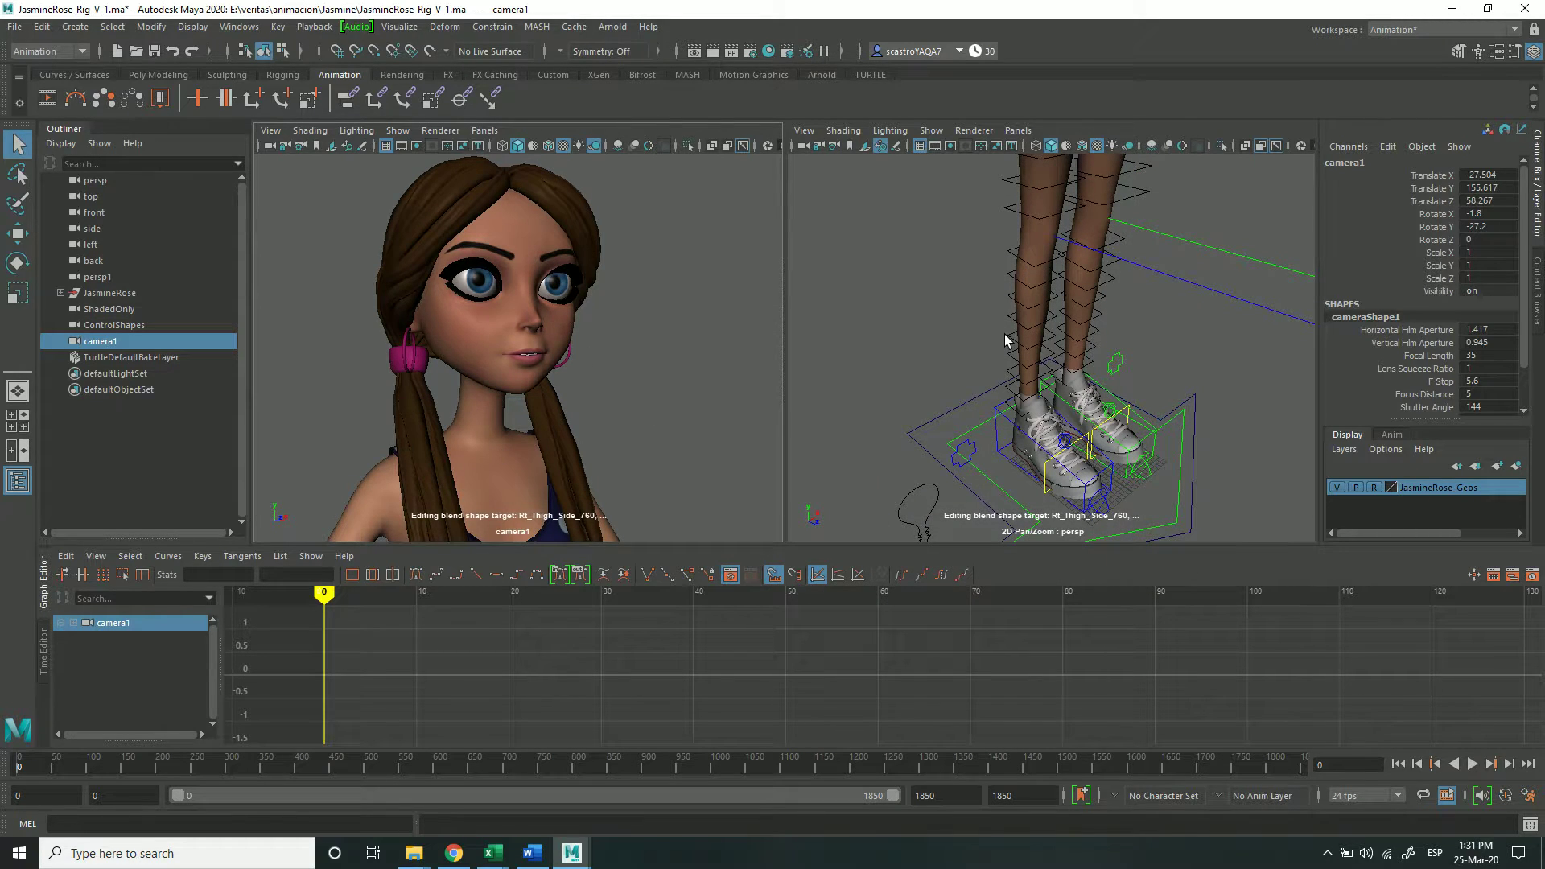
Reselect camera1 and open its cameraShape1 attributes beside the camera1 view, showing 35 mm.
{"action": "left_click", "coordinate": [649, 346]}
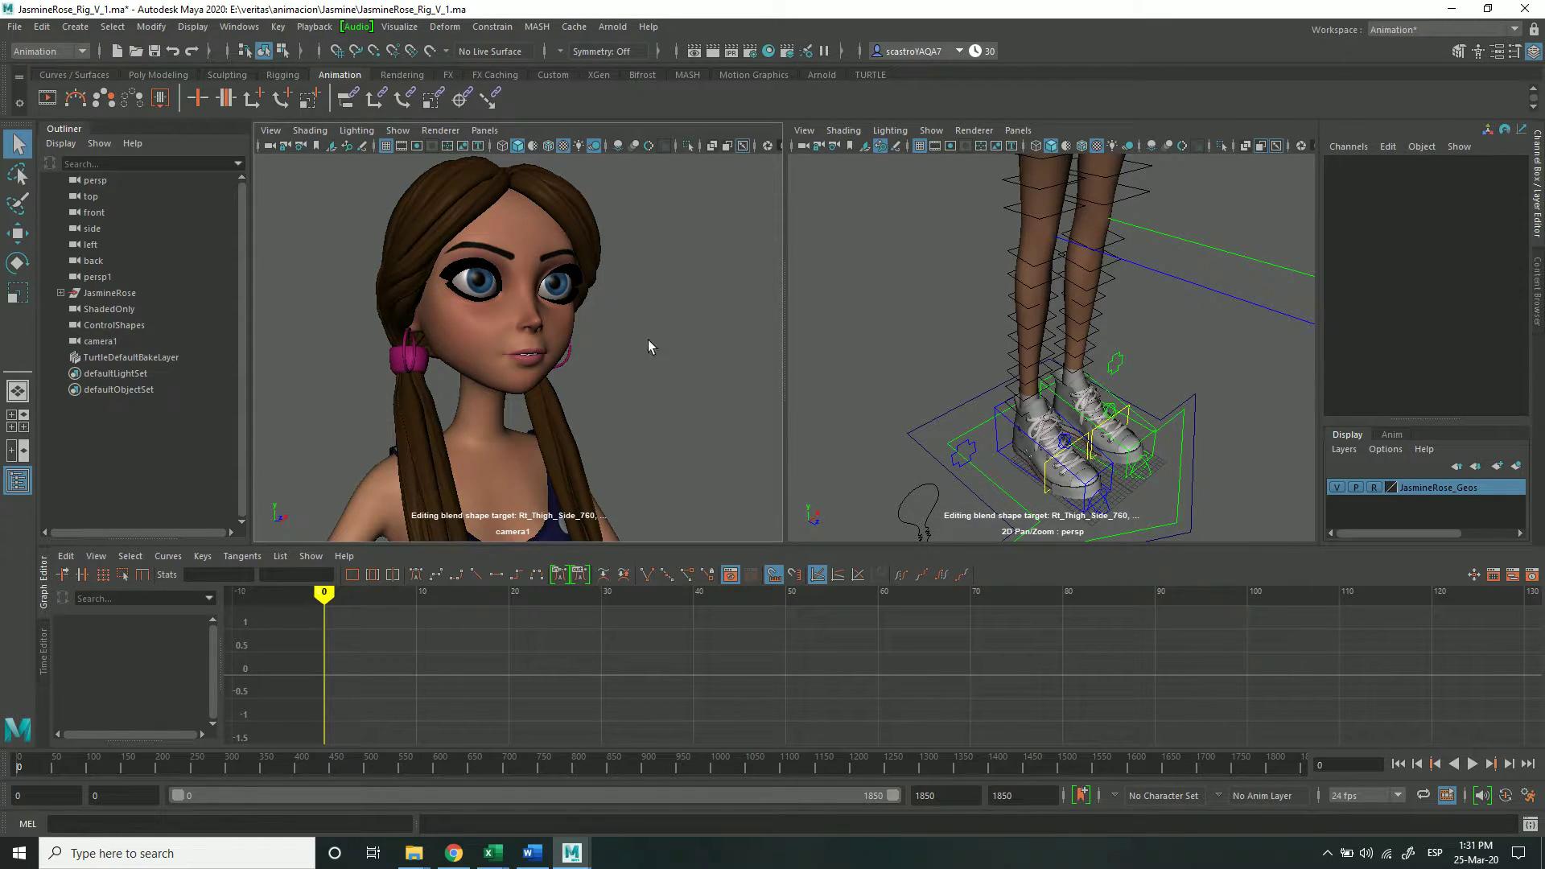
{"action": "left_click", "coordinate": [271, 145]}
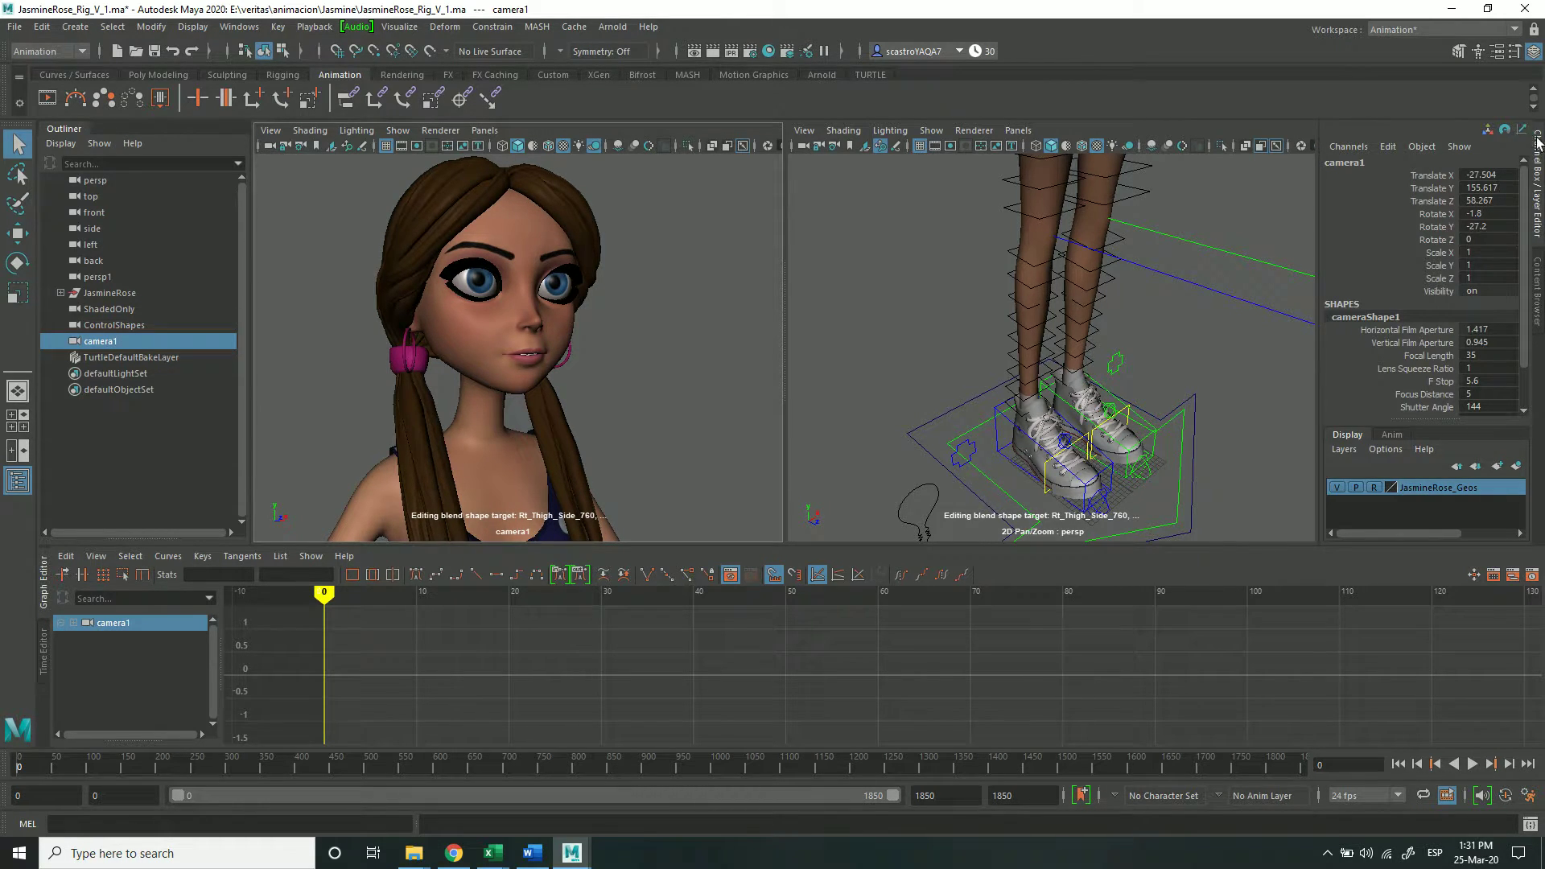
{"action": "left_click", "coordinate": [1512, 51]}
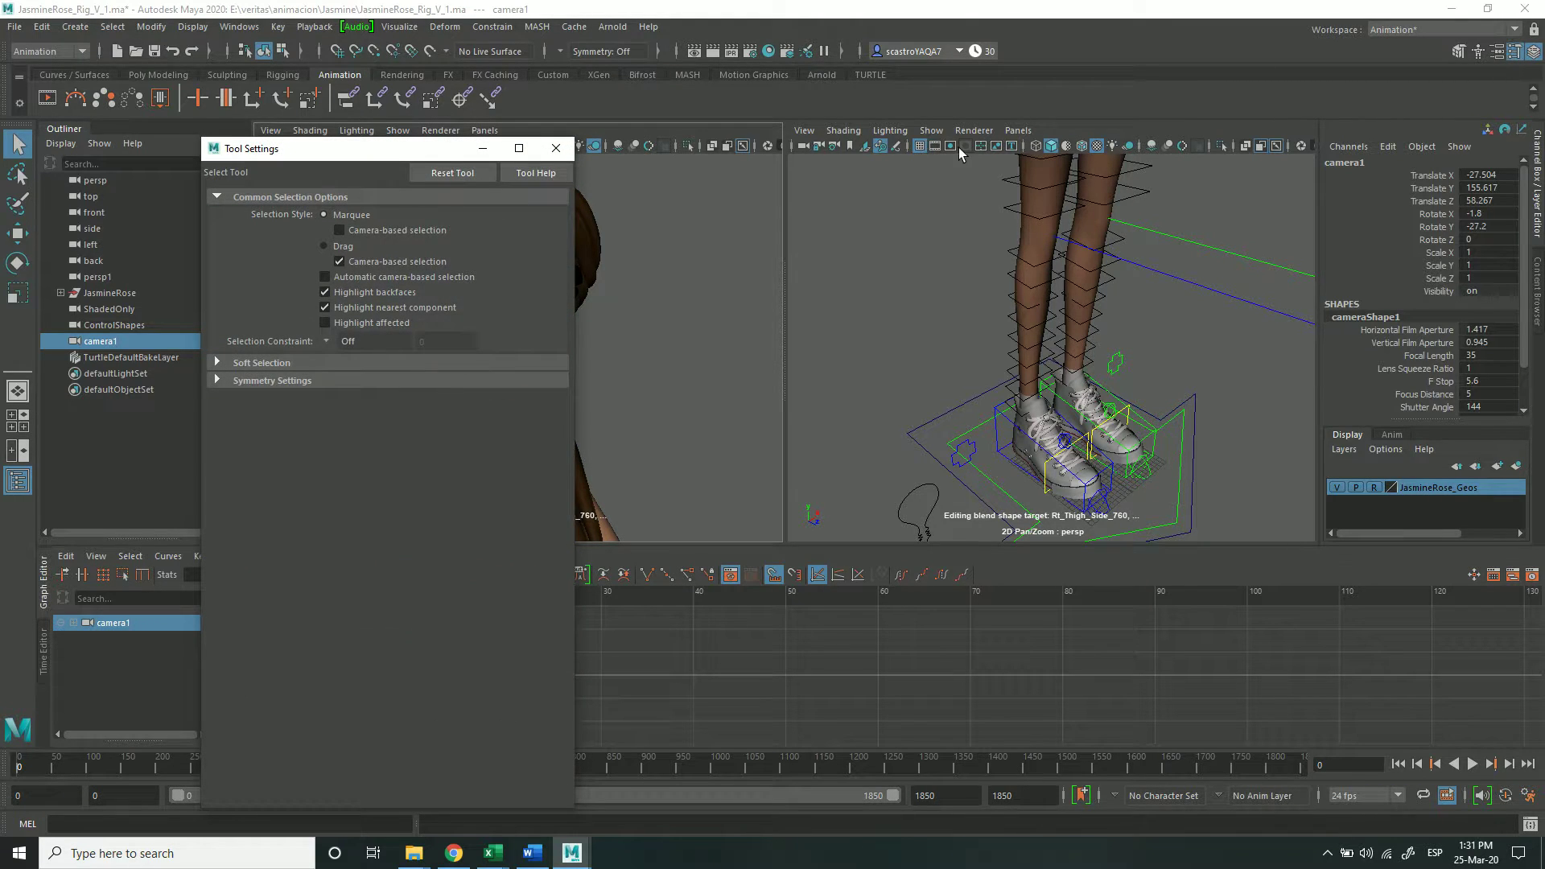
{"action": "left_click", "coordinate": [1514, 51]}
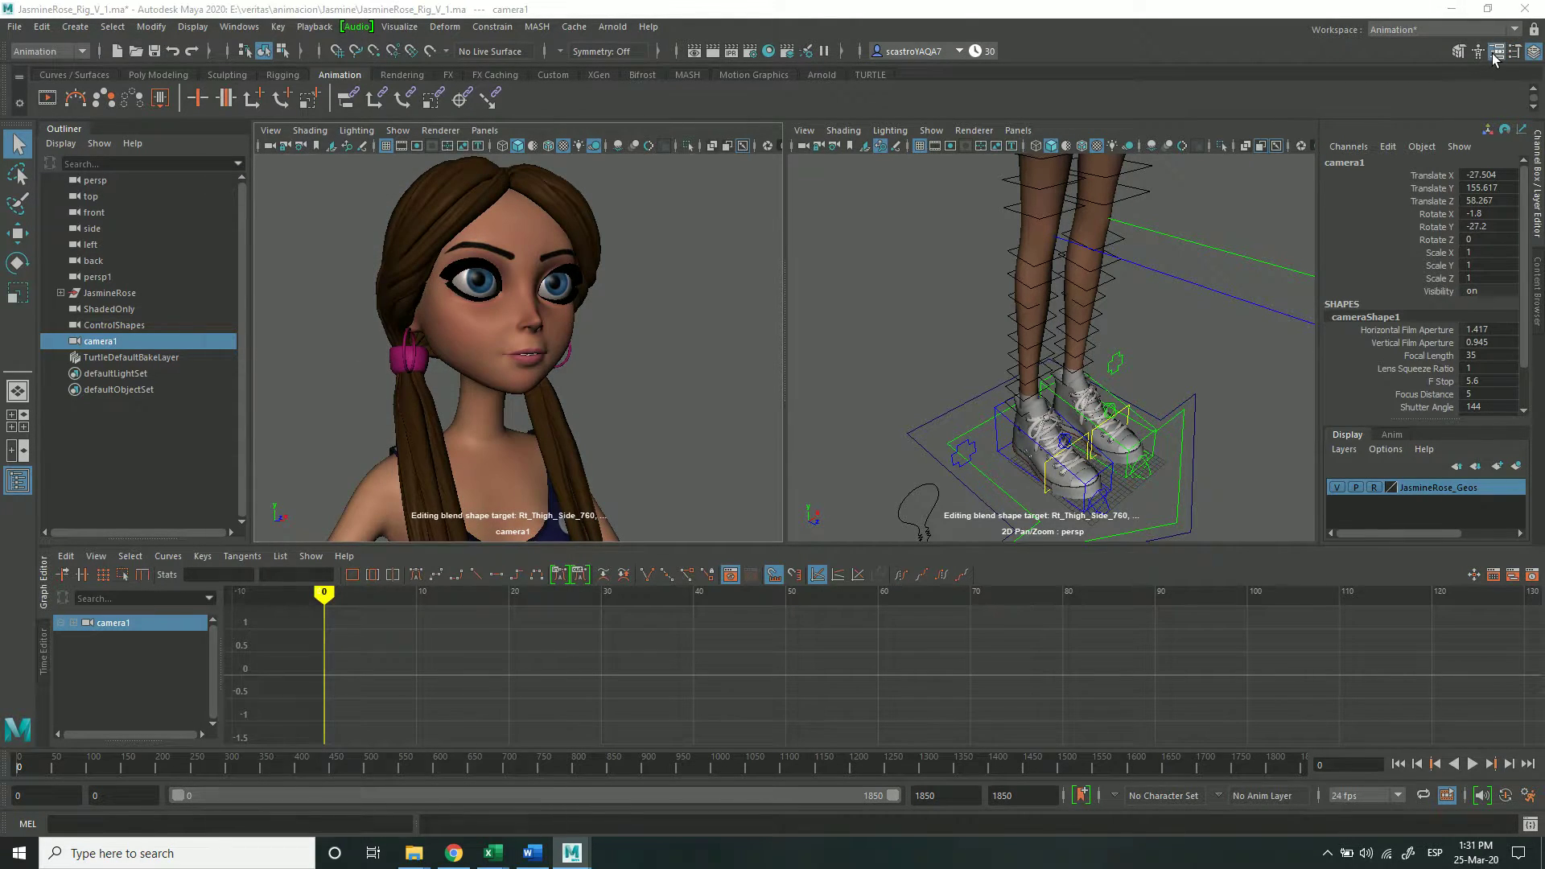
{"action": "left_click", "coordinate": [1496, 51]}
{"action": "left_click_drag", "start_coordinate": [422, 155], "coordinate": [1303, 189]}
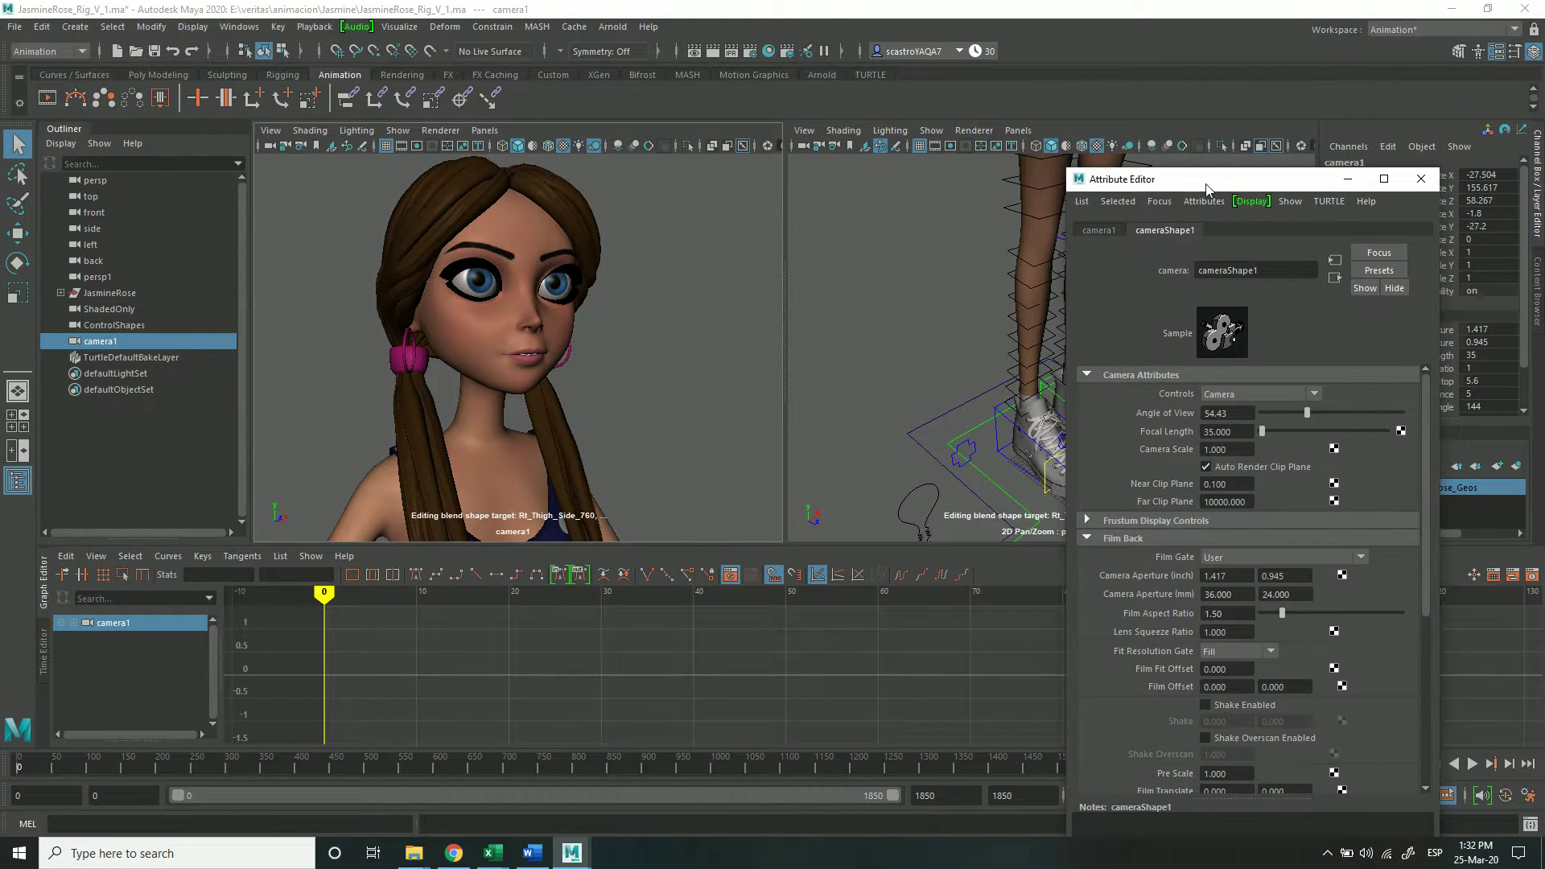
Try dragging camera1's focal length, then undo it back to 35 mm.
{"action": "left_click_drag", "start_coordinate": [1211, 182], "coordinate": [1176, 182]}
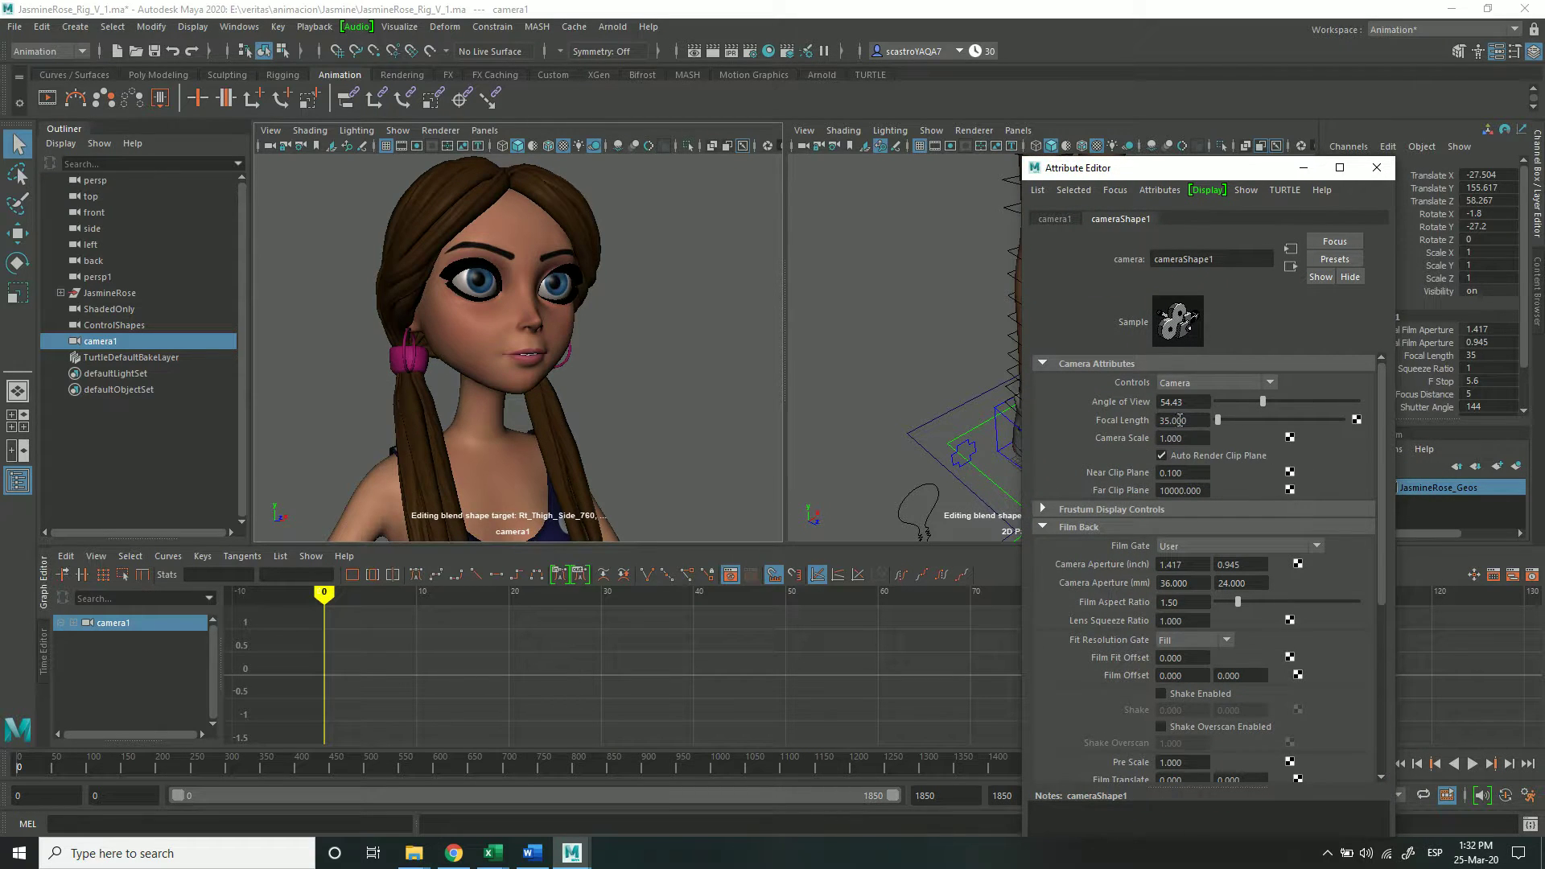
{"action": "double_click", "coordinate": [1179, 419]}
{"action": "left_click", "coordinate": [1195, 400]}
{"action": "left_click_drag", "start_coordinate": [1218, 423], "coordinate": [1228, 445]}
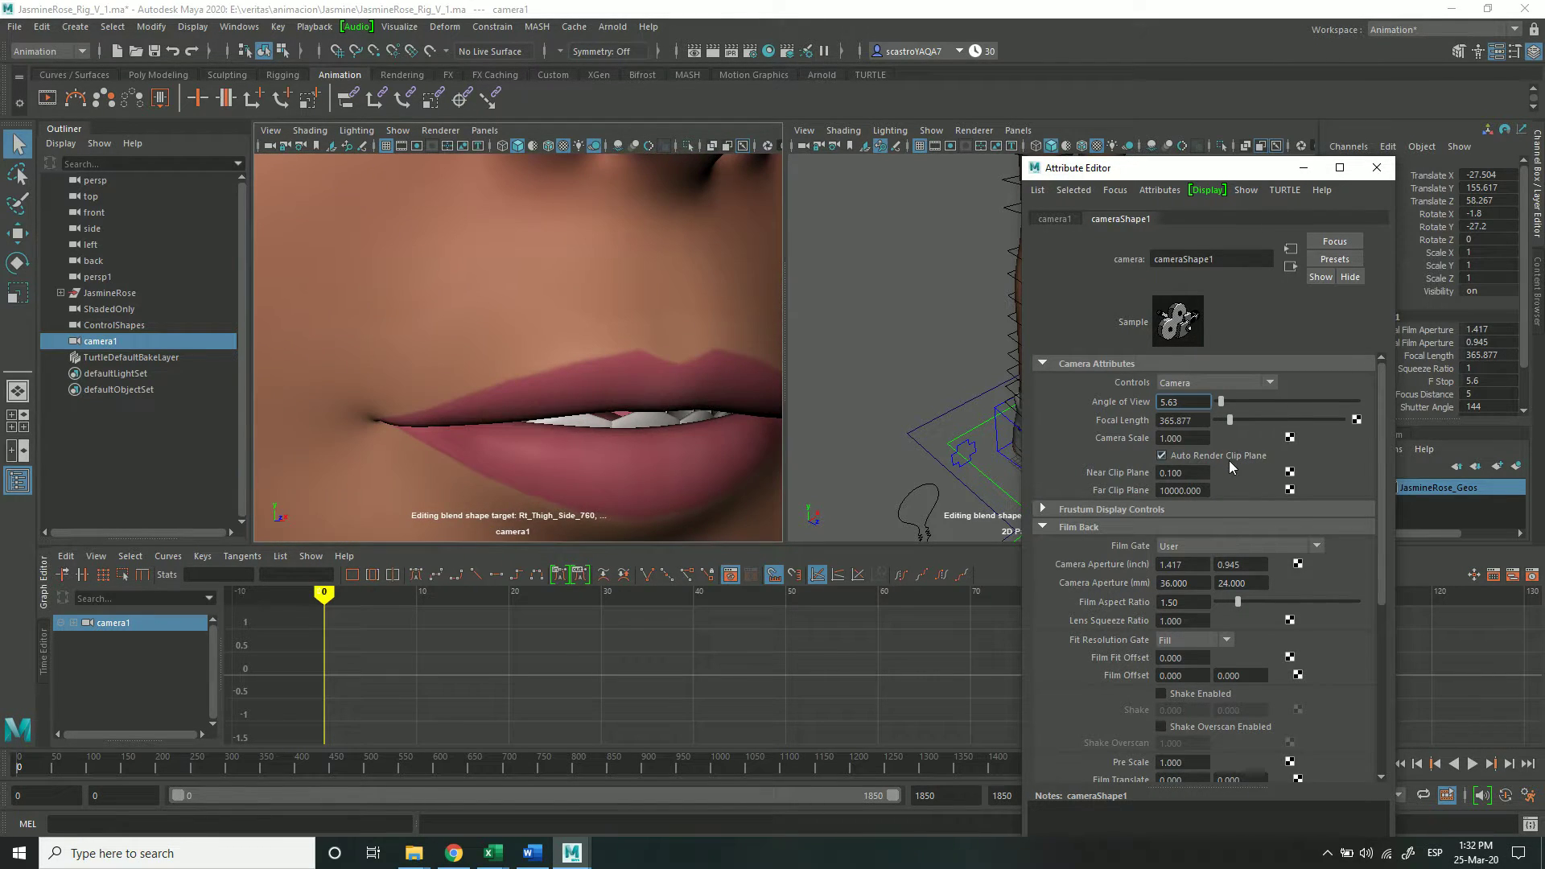
{"action": "left_click", "coordinate": [1198, 422]}
{"action": "left_click", "coordinate": [1289, 472]}
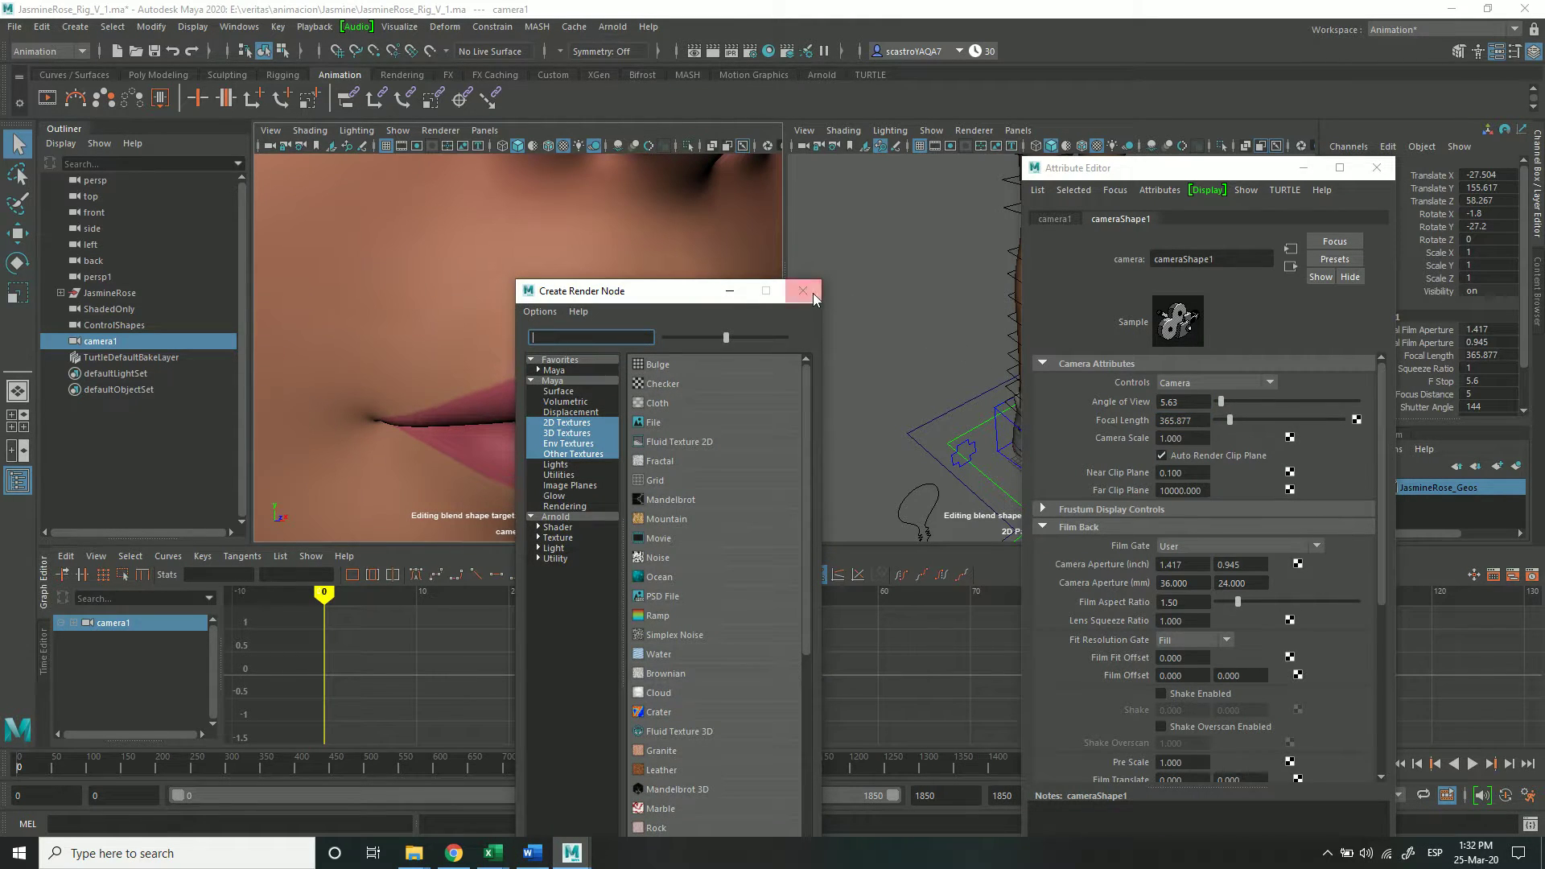
{"action": "left_click", "coordinate": [802, 290]}
{"action": "key", "text": "ctrl+z"}
{"action": "key", "text": "ctrl+z"}
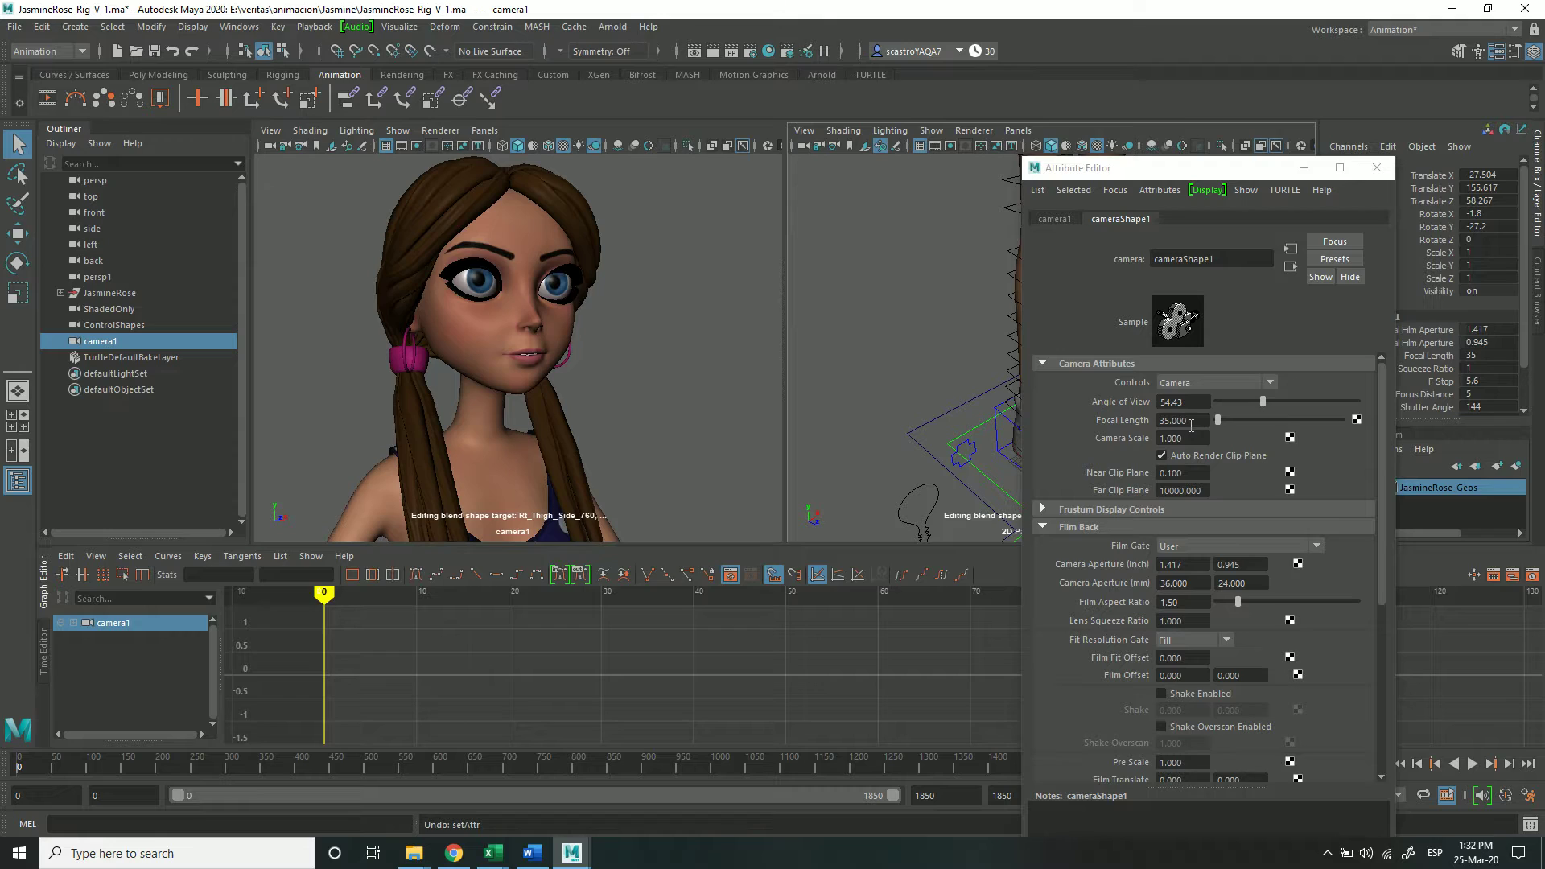
Set camera1's focal length to 50 mm, giving a 39.60 angle of view.
{"action": "left_click", "coordinate": [1191, 425]}
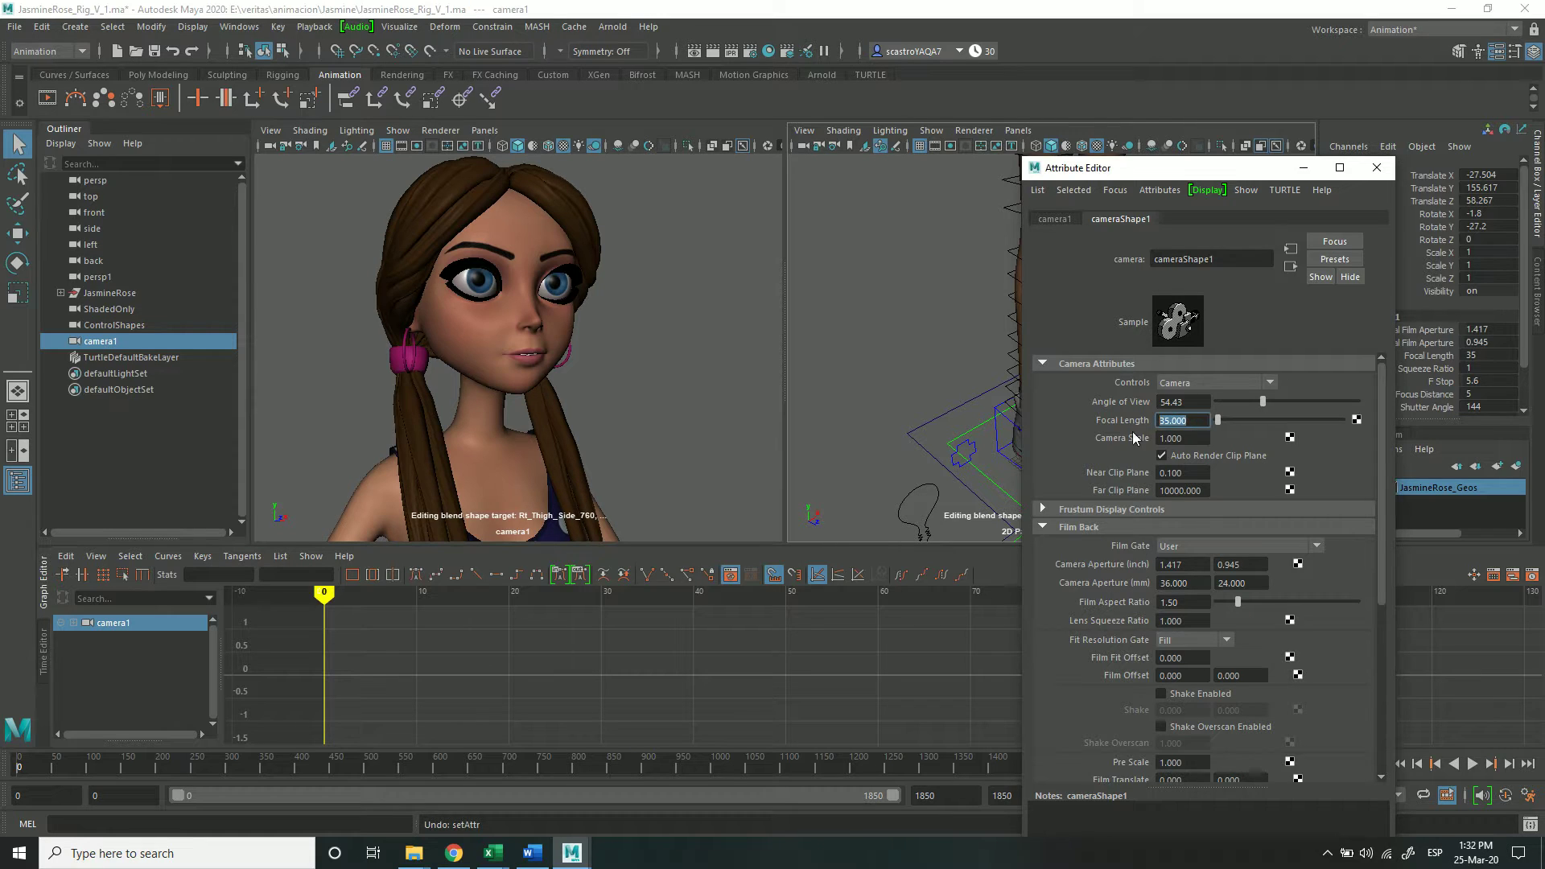
{"action": "type", "text": "50"}
{"action": "key", "text": "Return"}
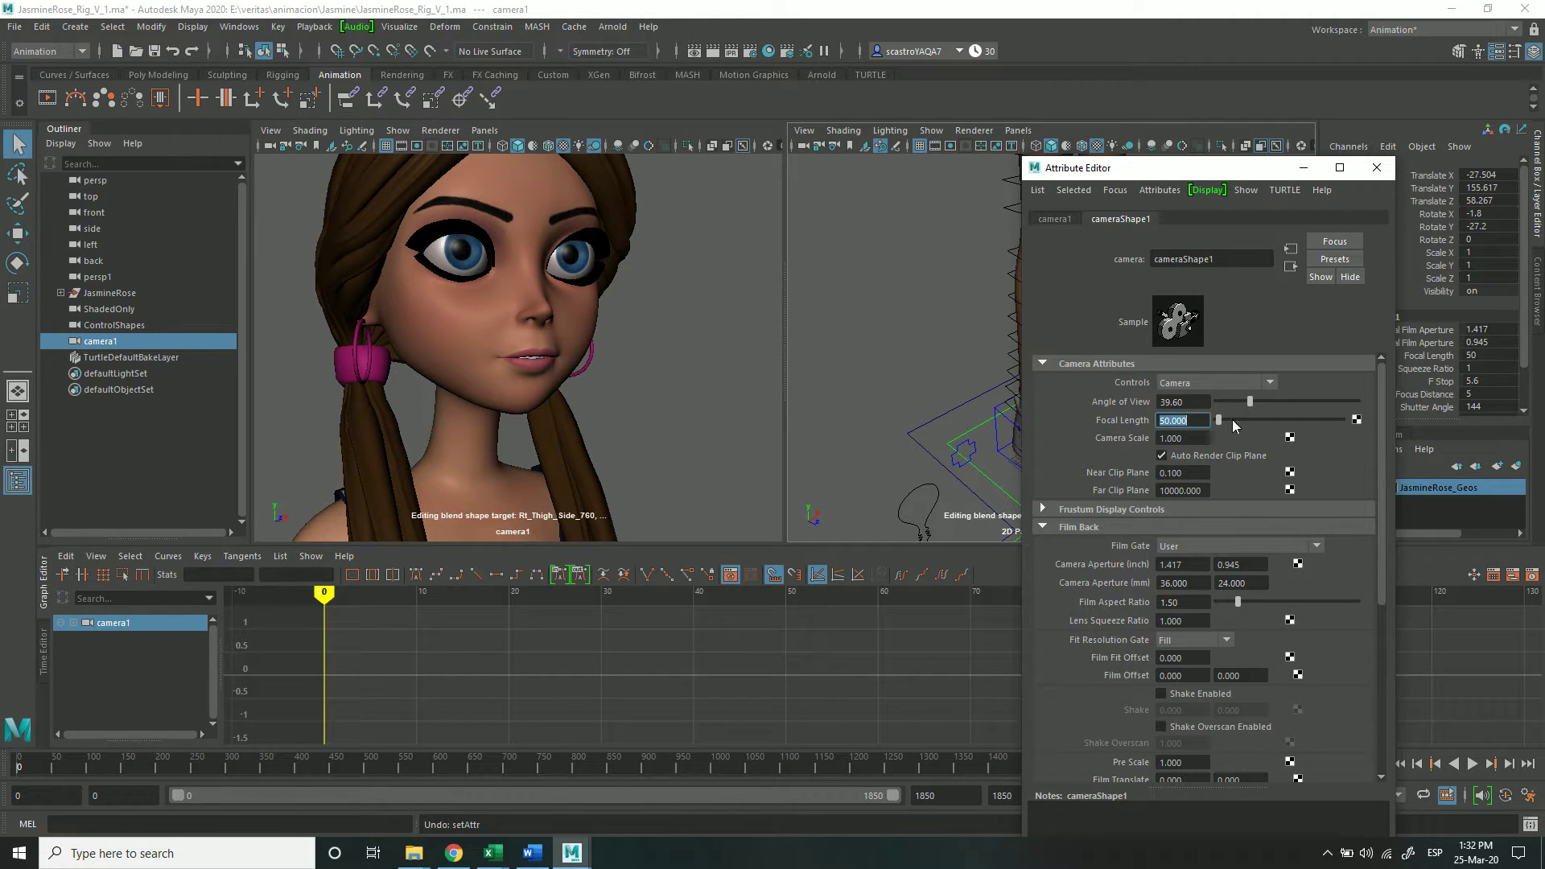
{"action": "left_click", "coordinate": [1185, 404]}
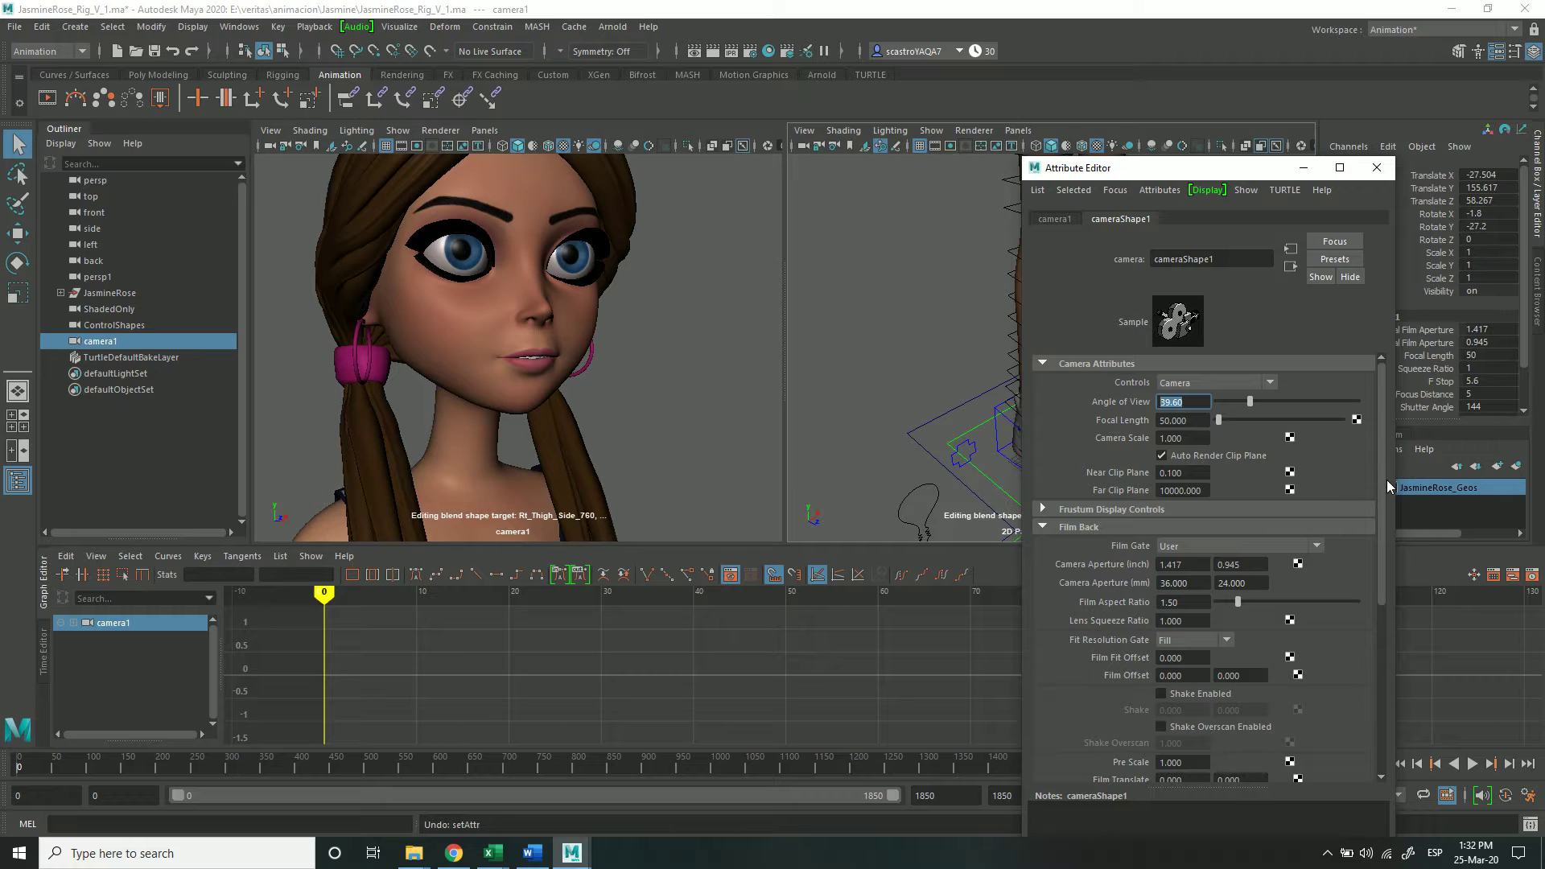
{"action": "left_click", "coordinate": [1041, 527]}
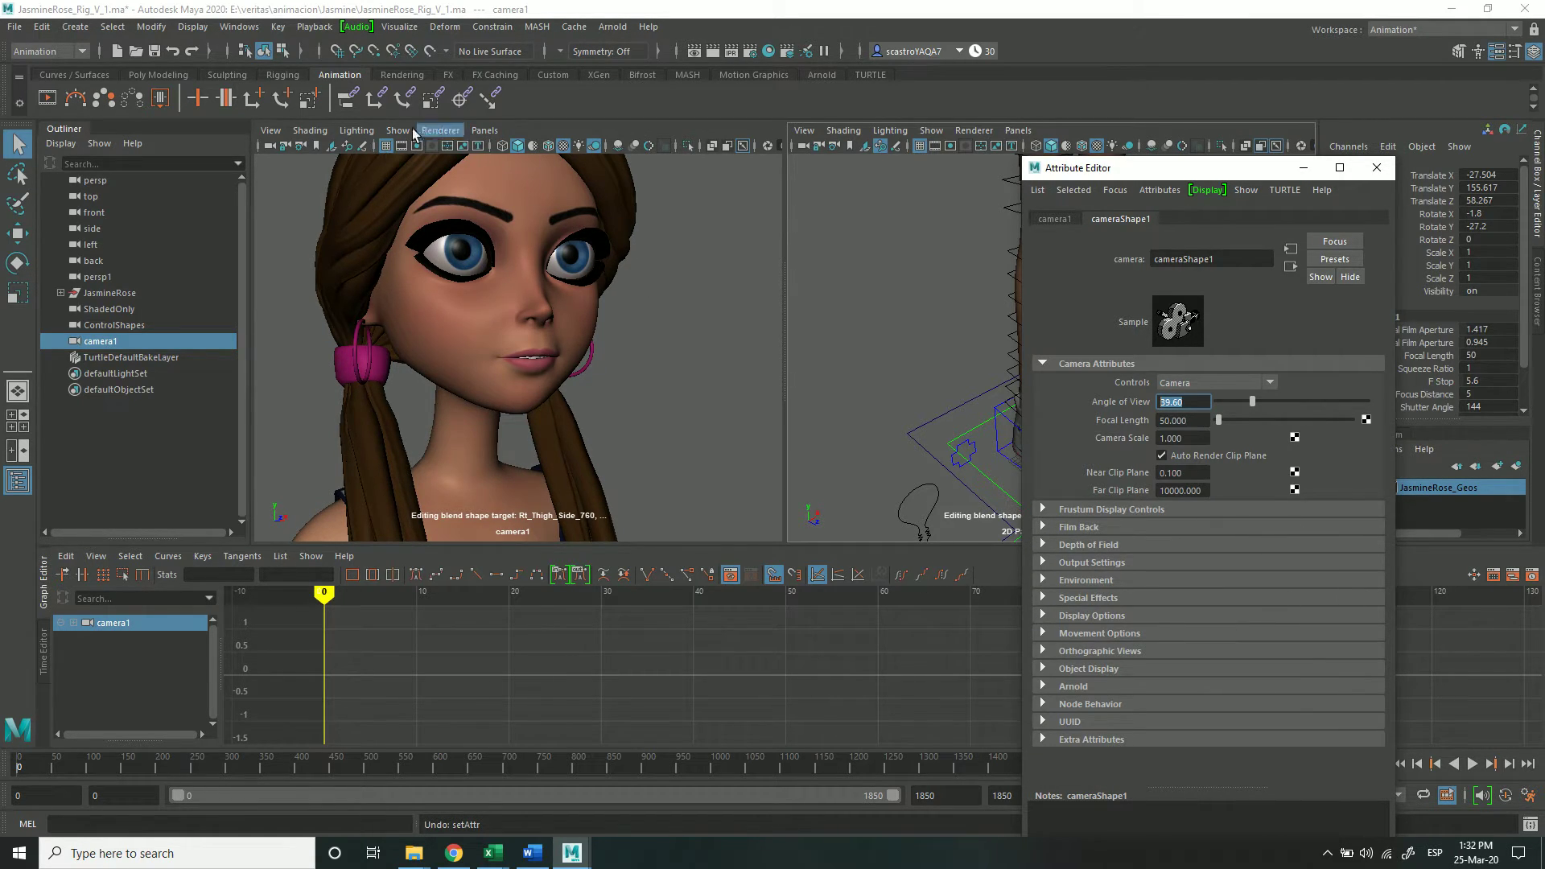
{"action": "left_click", "coordinate": [531, 307]}
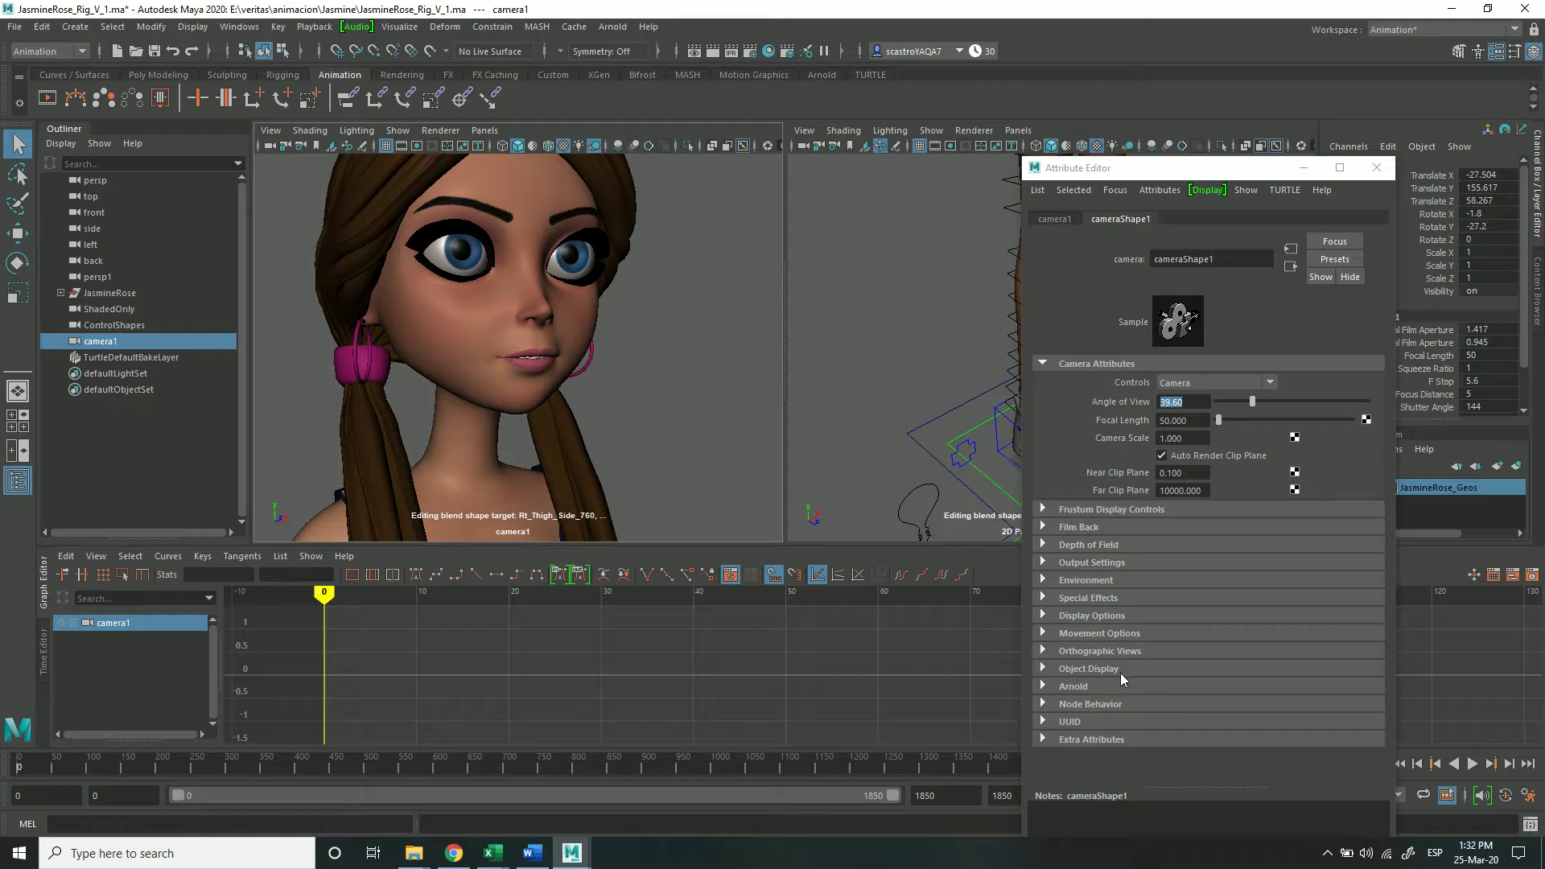
Expand camera1's Display Options and turn on the film gate display.
{"action": "left_click", "coordinate": [1043, 617]}
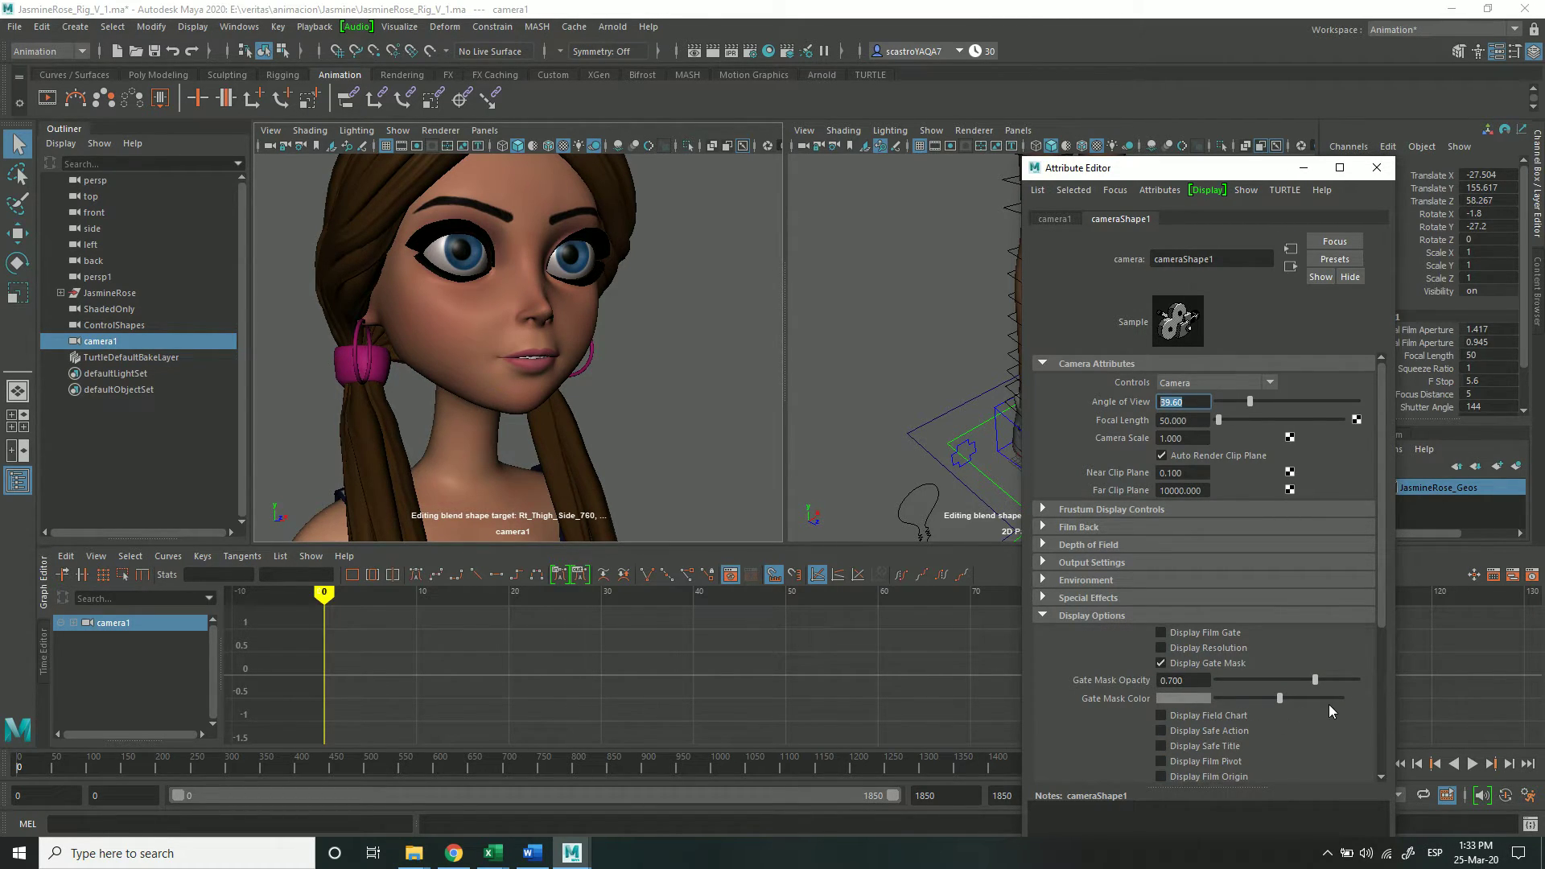
{"action": "left_click_drag", "start_coordinate": [1196, 181], "coordinate": [1130, 279]}
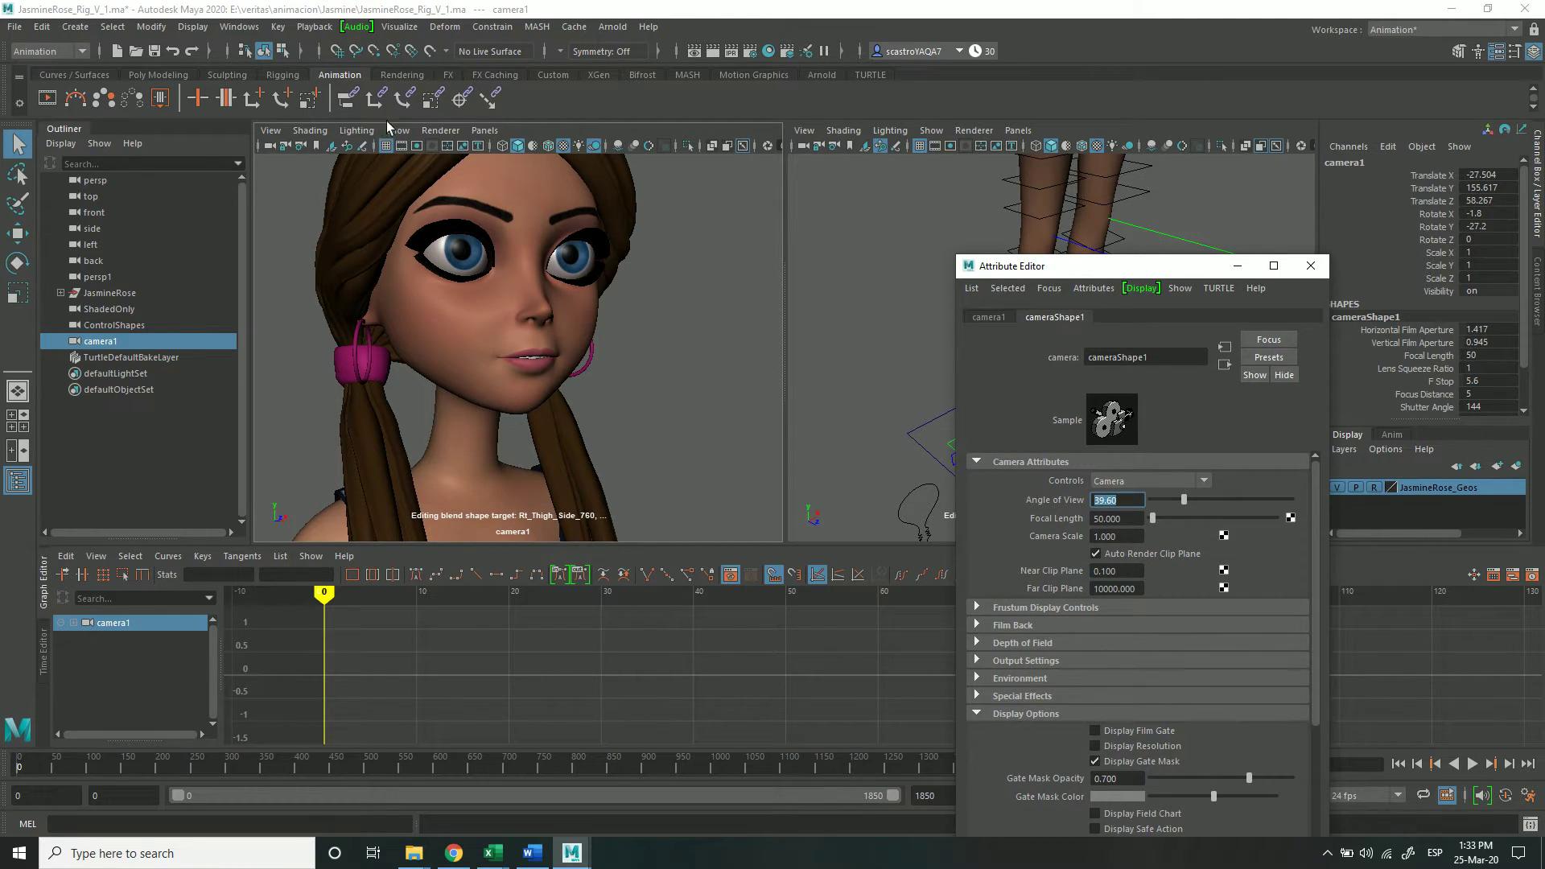
{"action": "left_click", "coordinate": [400, 147]}
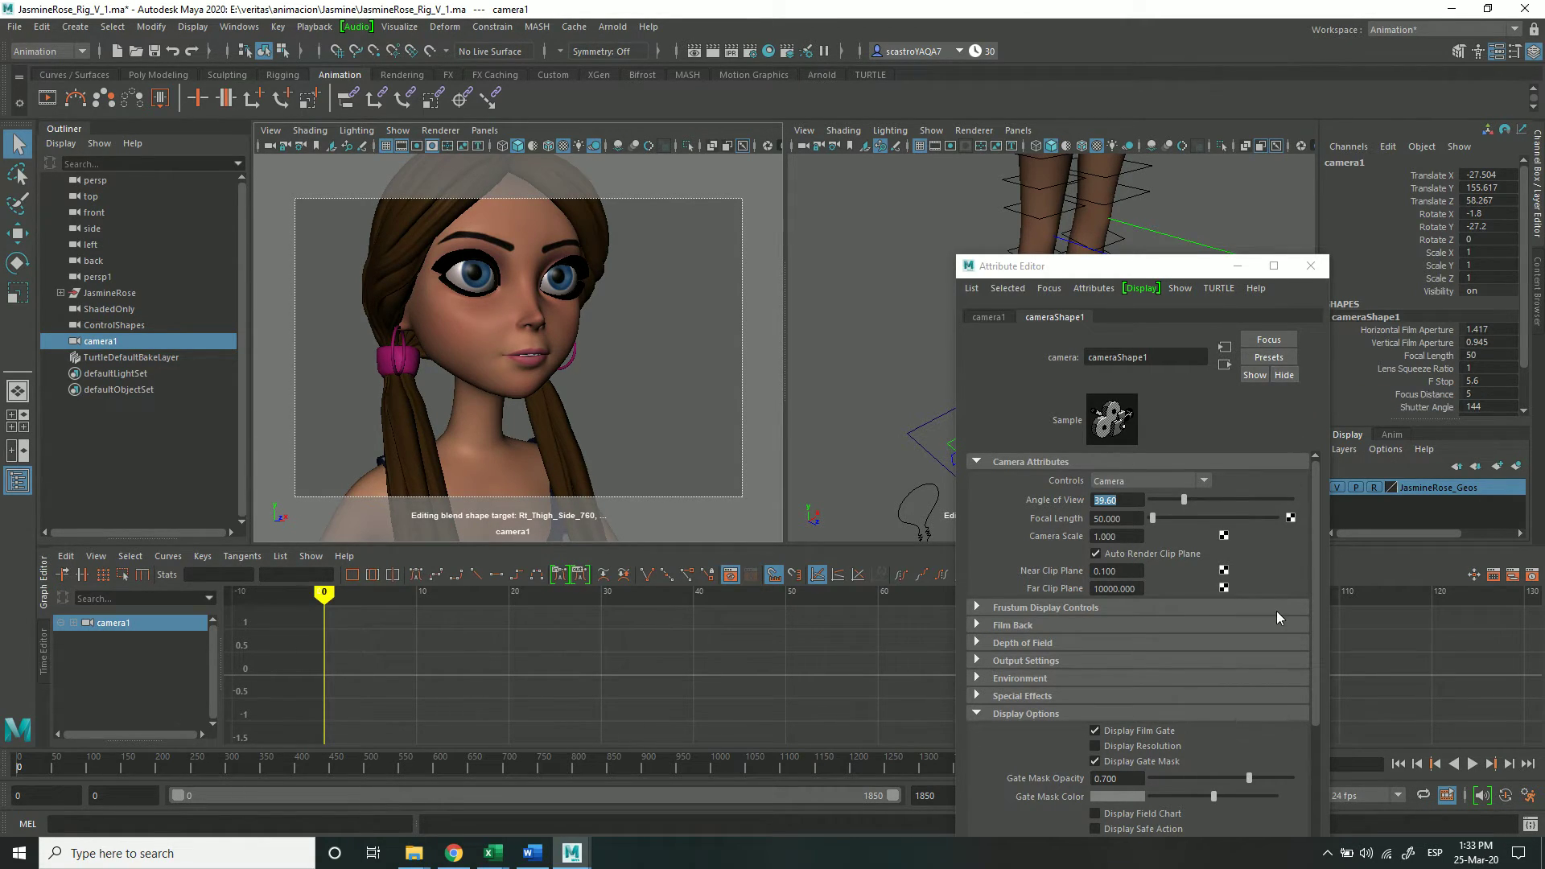
{"action": "left_click_drag", "start_coordinate": [1163, 274], "coordinate": [1160, 145]}
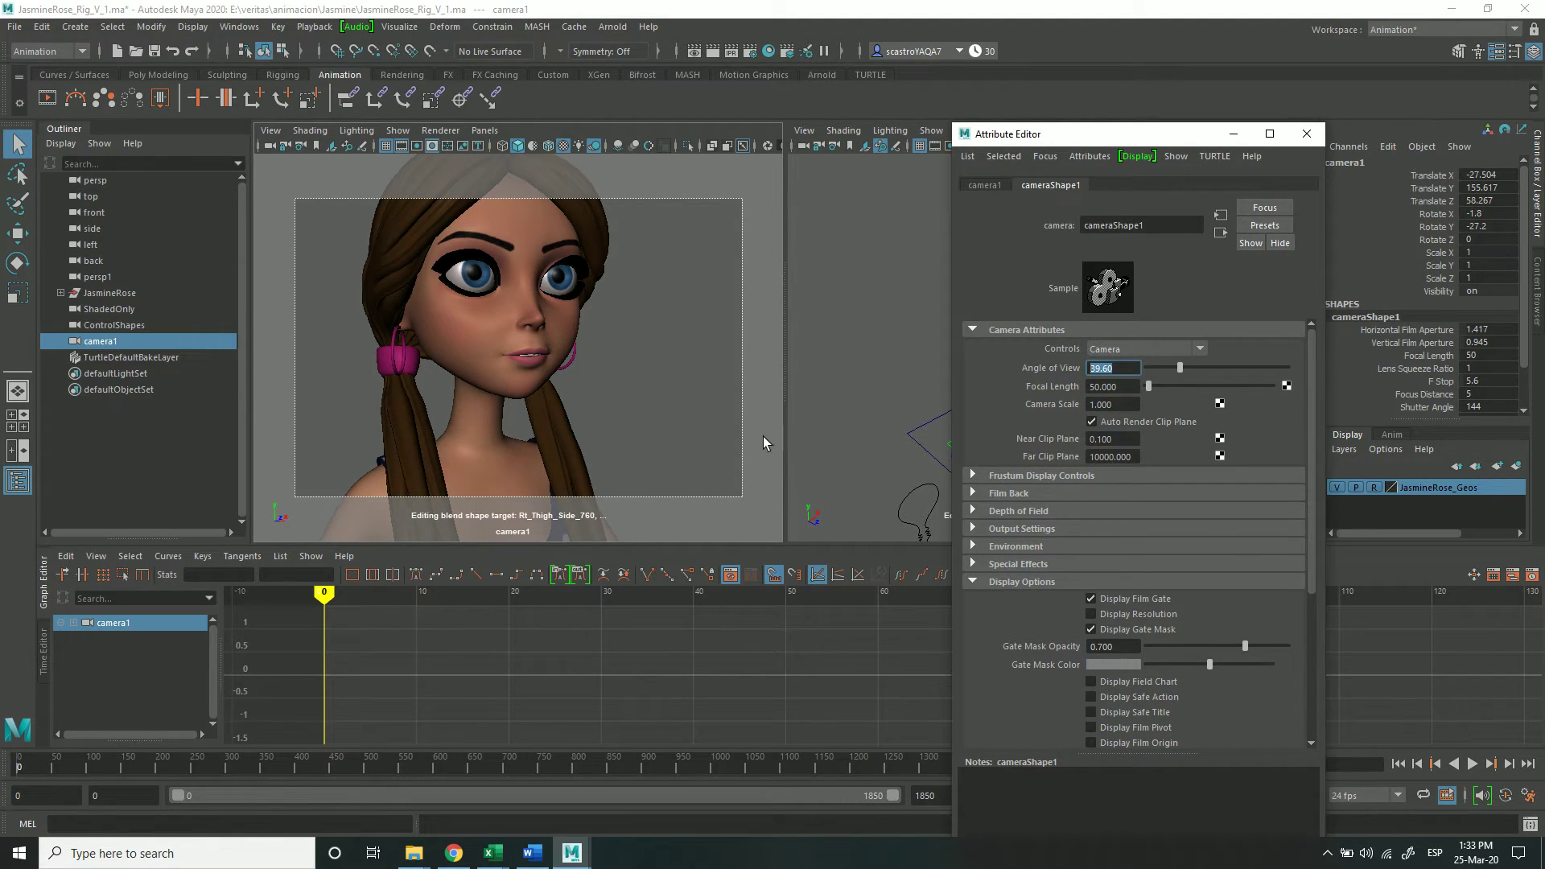
Make the gate mask black with opacity 1.000, keeping the top of her hair in view.
{"action": "left_click", "coordinate": [1116, 665]}
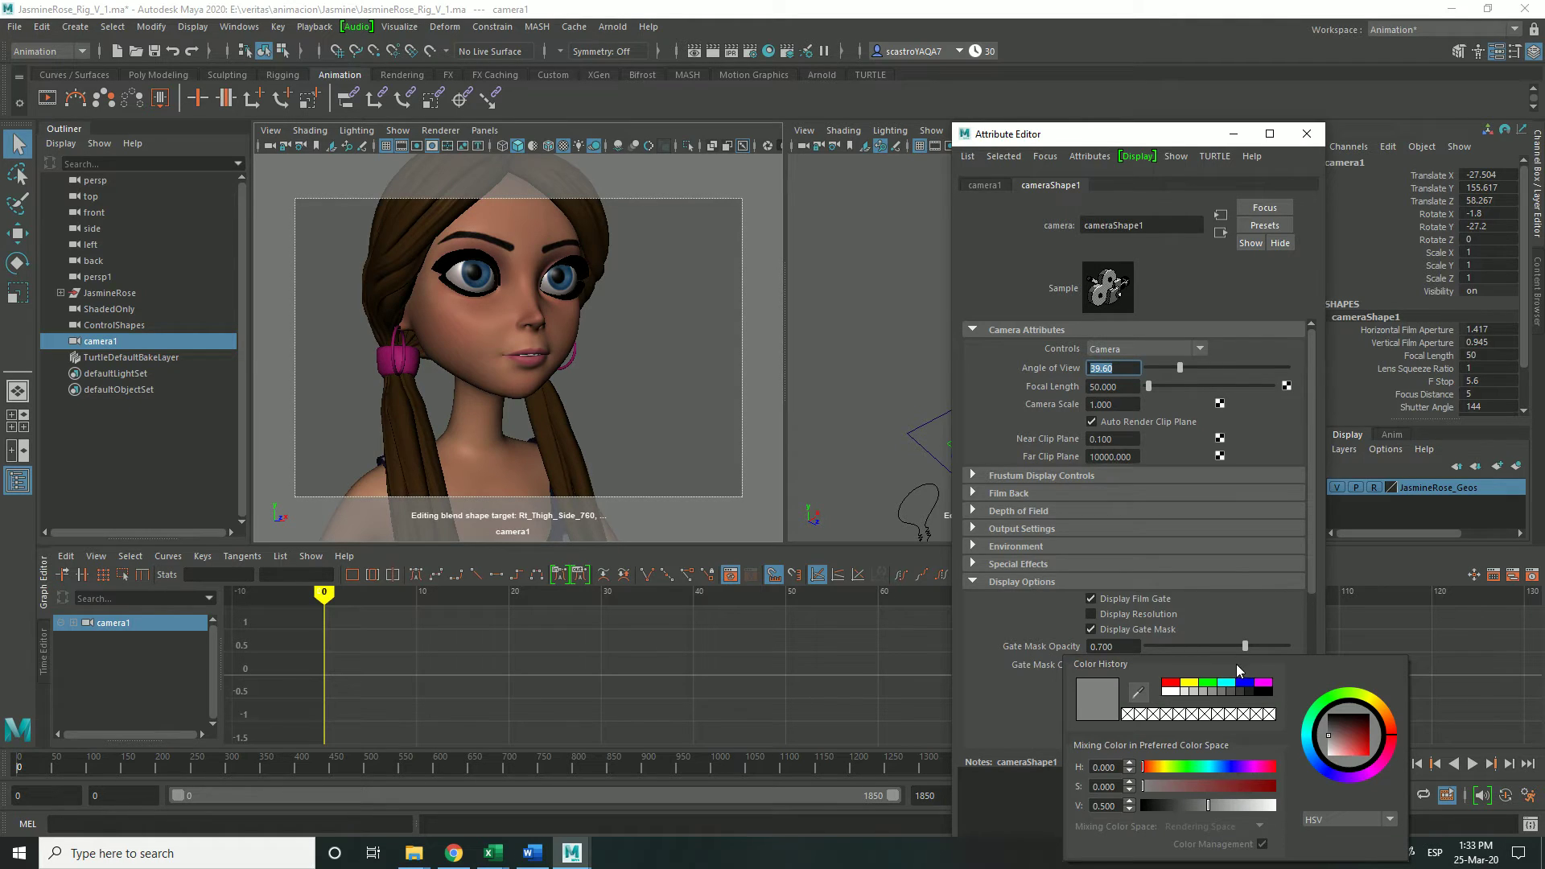
{"action": "left_click", "coordinate": [1268, 690]}
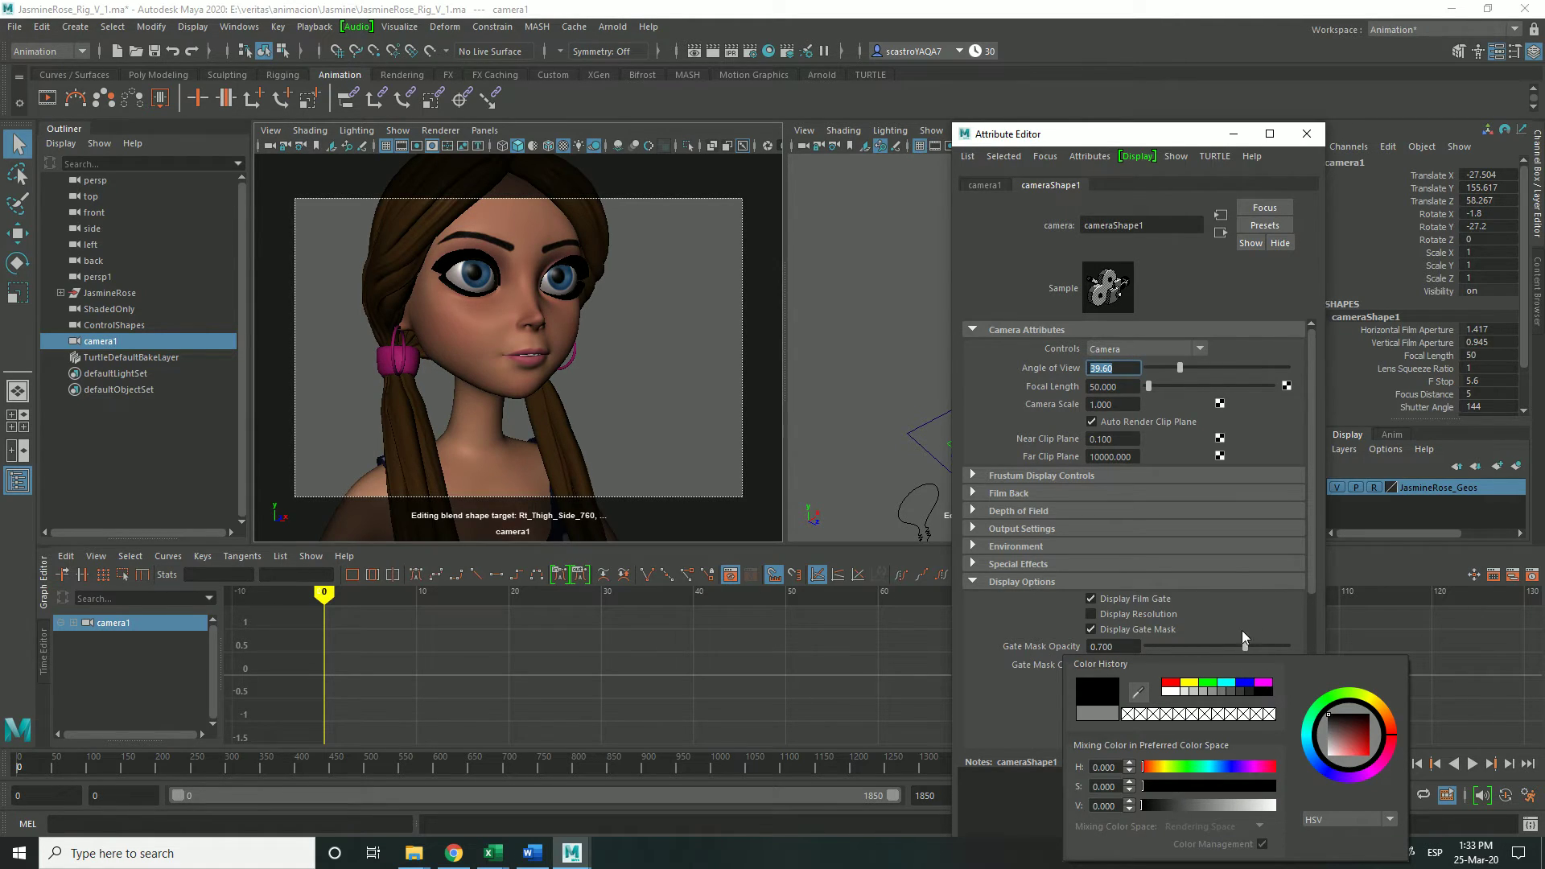
{"action": "left_click_drag", "start_coordinate": [1247, 644], "coordinate": [1296, 656]}
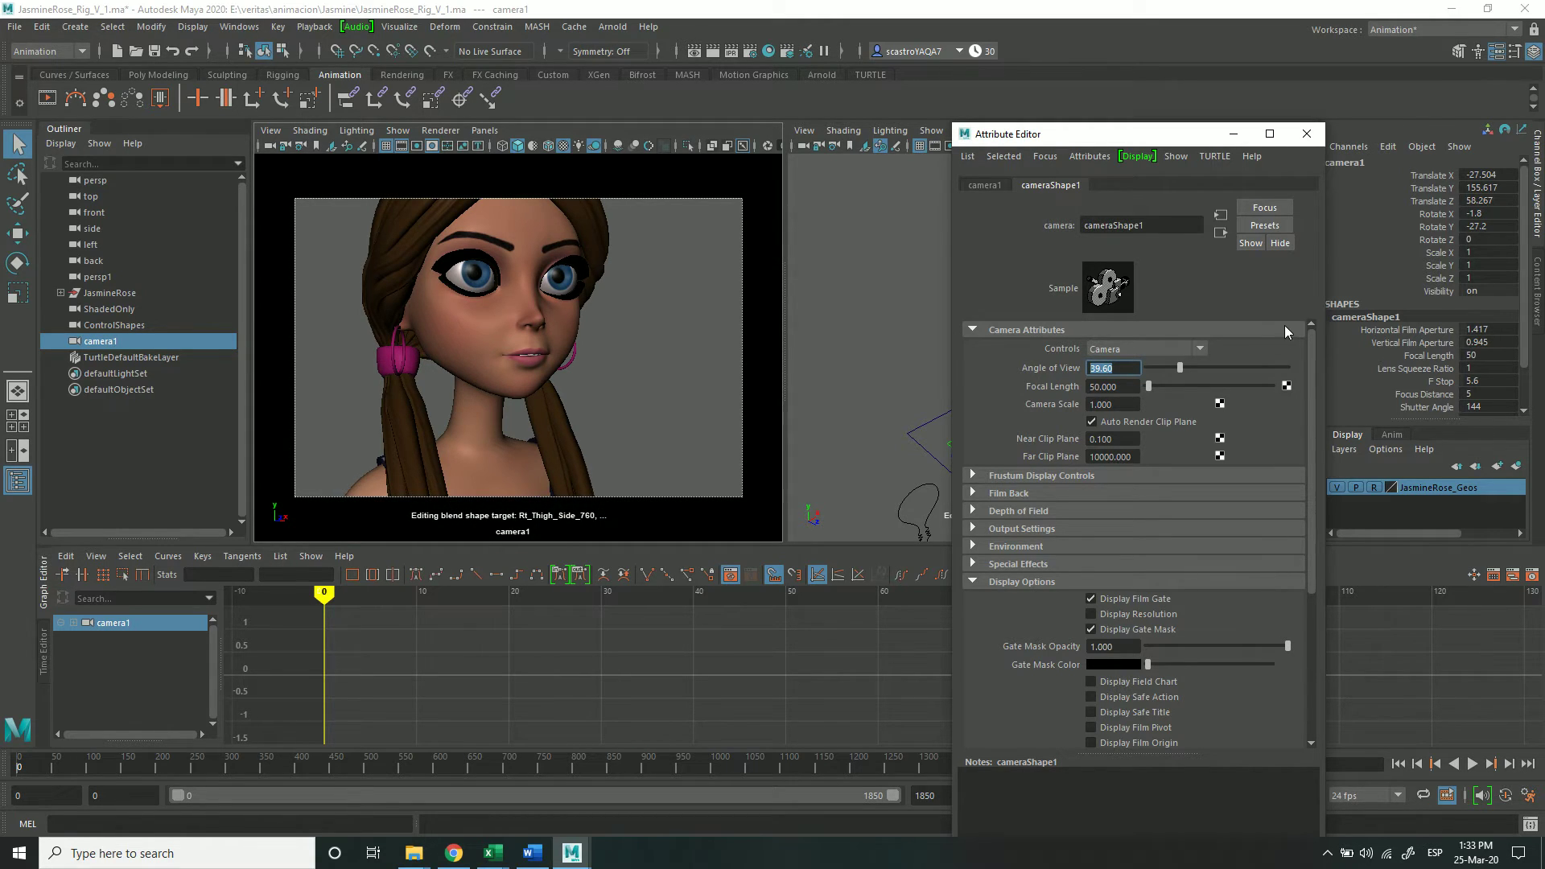
{"action": "mouse_move", "coordinate": [568, 313]}
{"action": "middle_mouse_down", "text": "alt"}
{"action": "mouse_move", "coordinate": [558, 331]}
{"action": "mouse_move", "coordinate": [579, 389]}
{"action": "mouse_move", "coordinate": [579, 359]}
{"action": "middle_mouse_up", "text": "alt"}
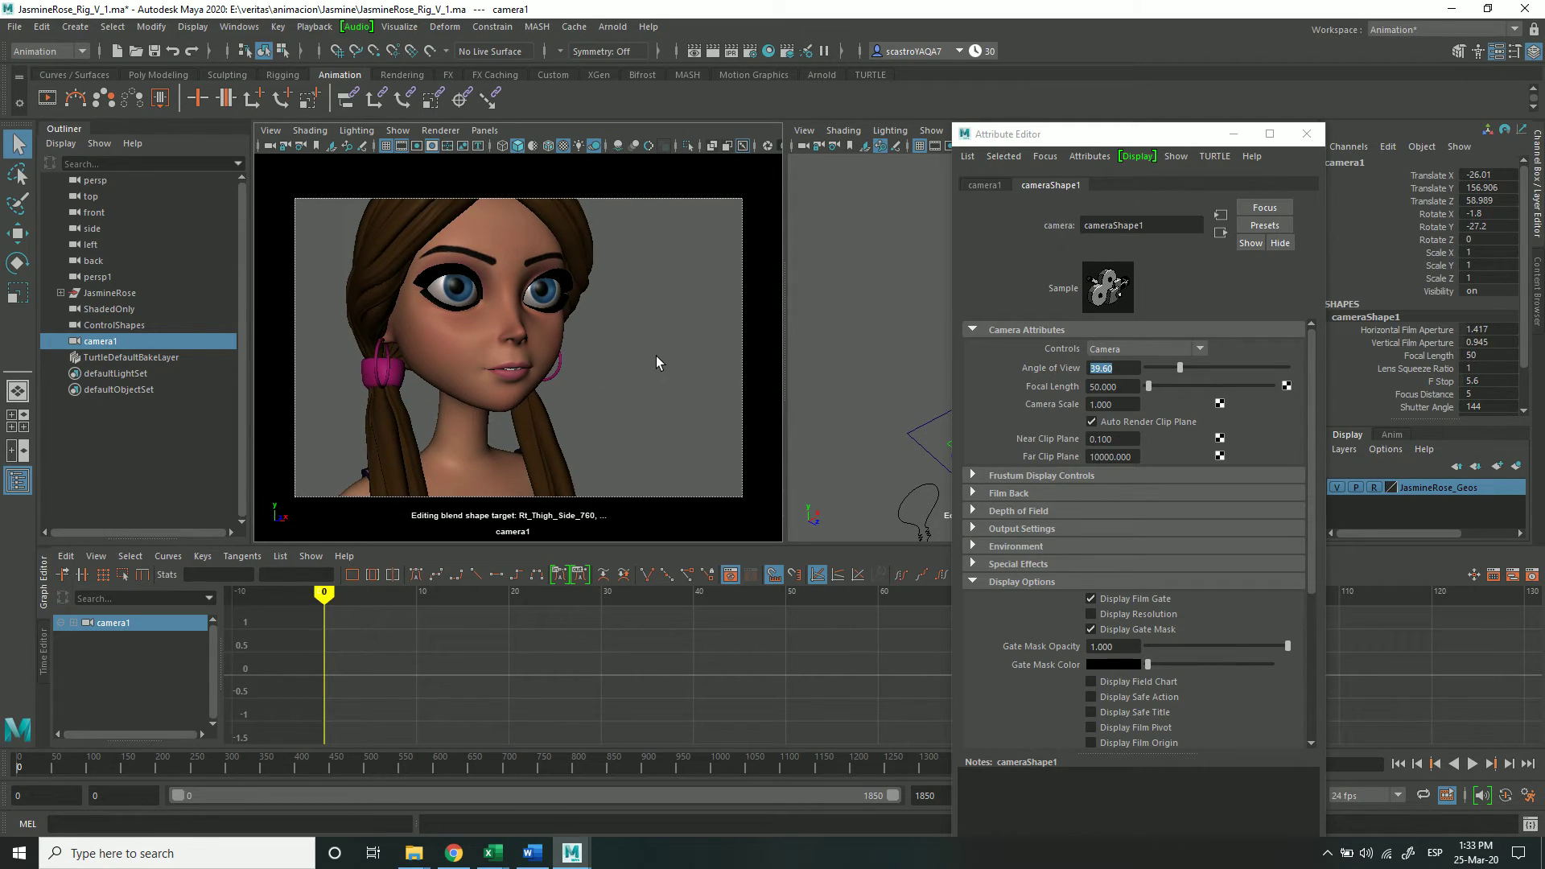
Close camera1's attributes, widen the camera1 panel, and frame the head in perspective view.
{"action": "left_click", "coordinate": [1307, 133]}
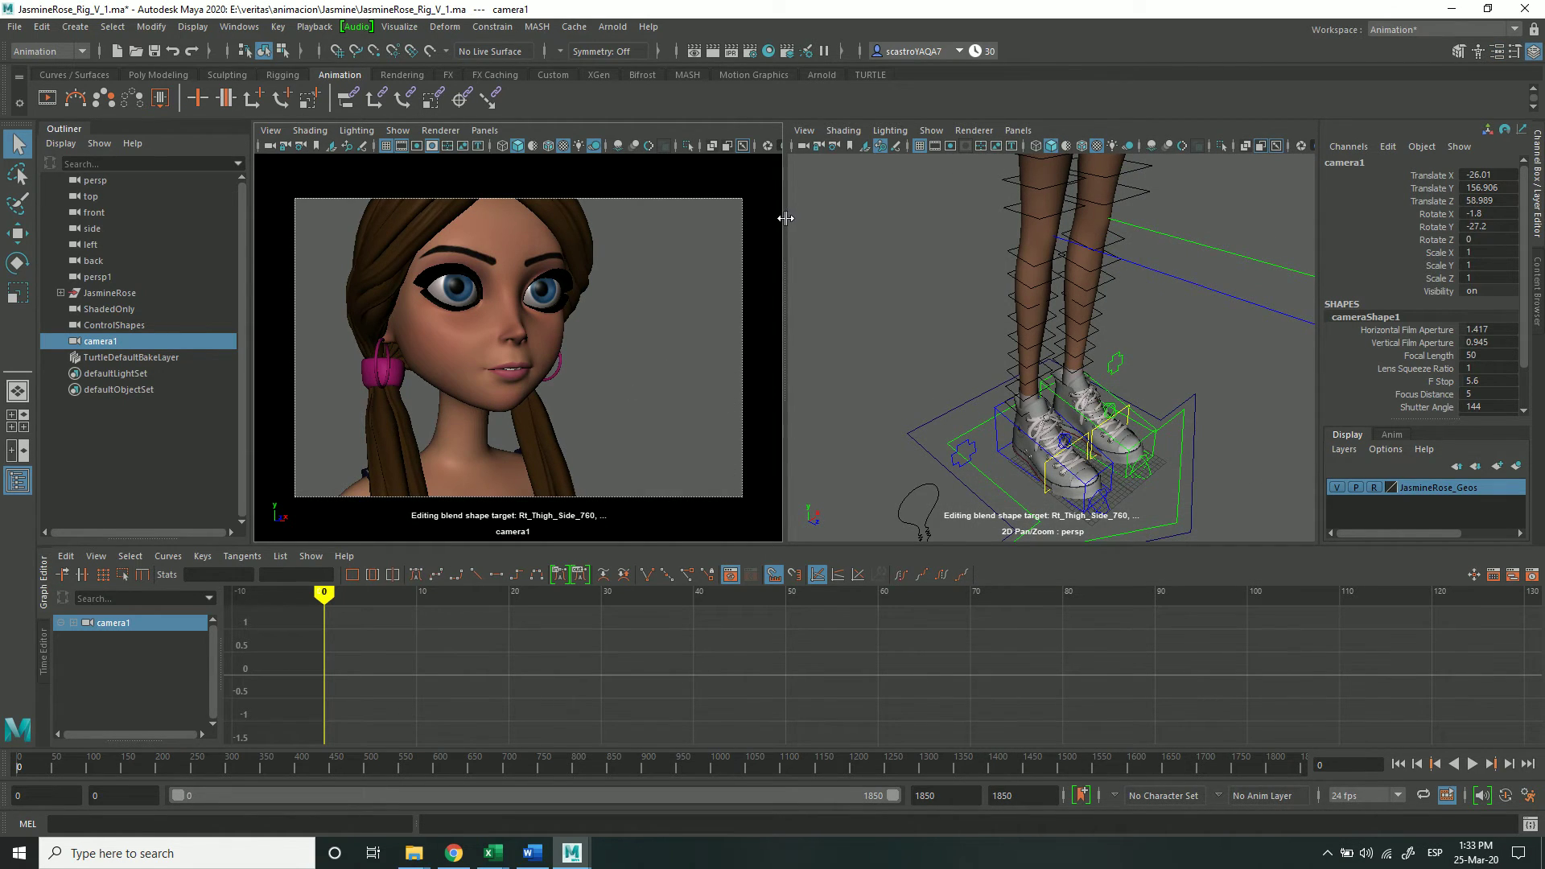
{"action": "left_click_drag", "start_coordinate": [785, 217], "coordinate": [951, 251]}
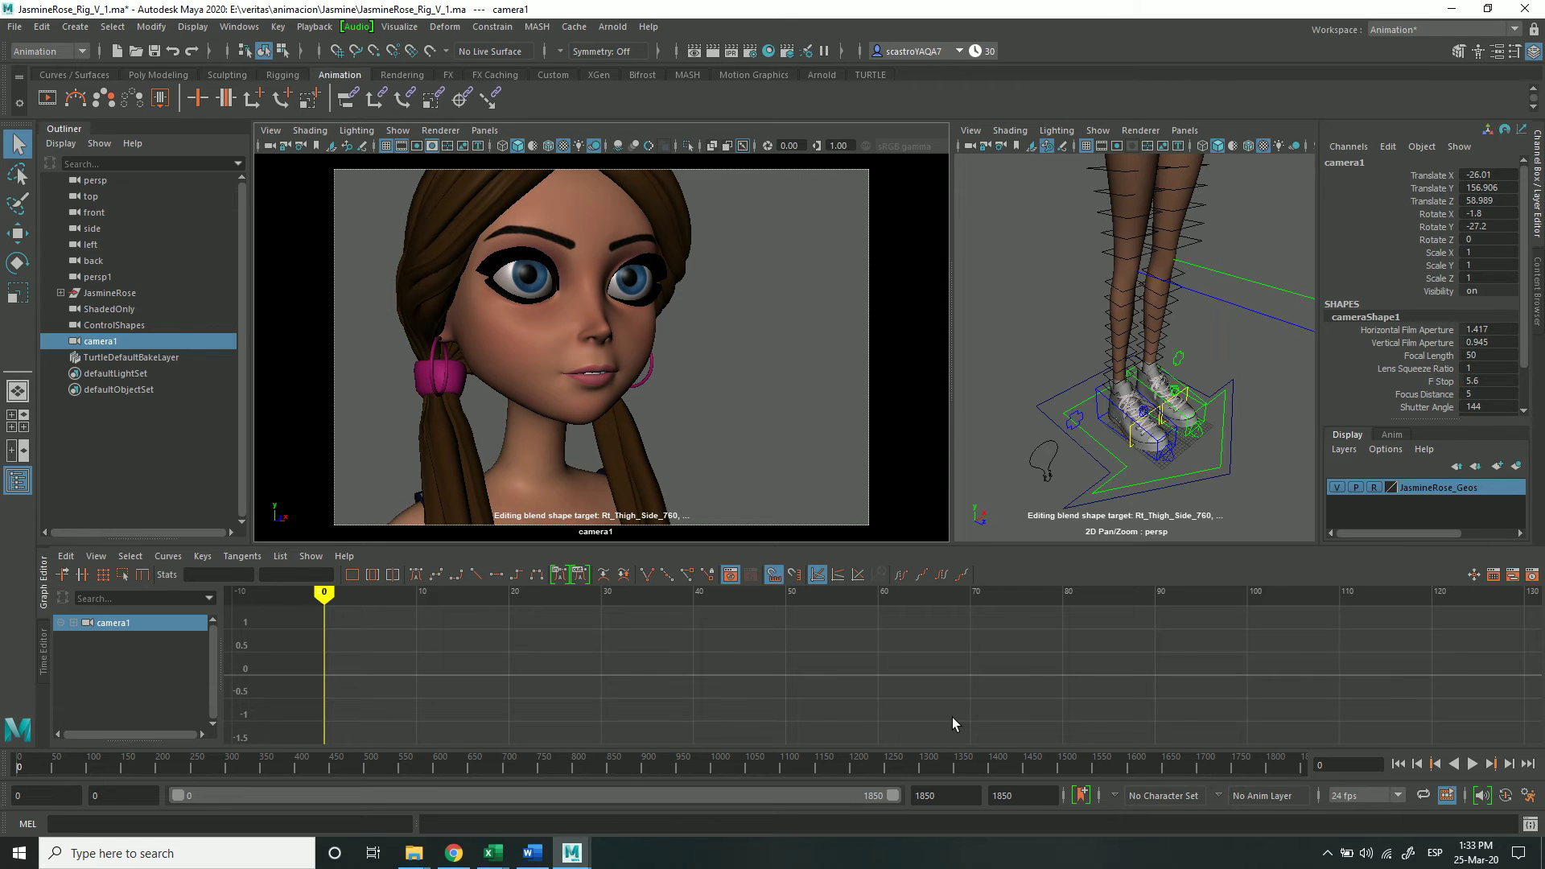
{"action": "mouse_move", "coordinate": [1228, 255]}
{"action": "left_mouse_down", "text": "alt"}
{"action": "mouse_move", "coordinate": [1196, 472]}
{"action": "mouse_move", "coordinate": [1081, 469]}
{"action": "left_mouse_up", "text": "alt"}
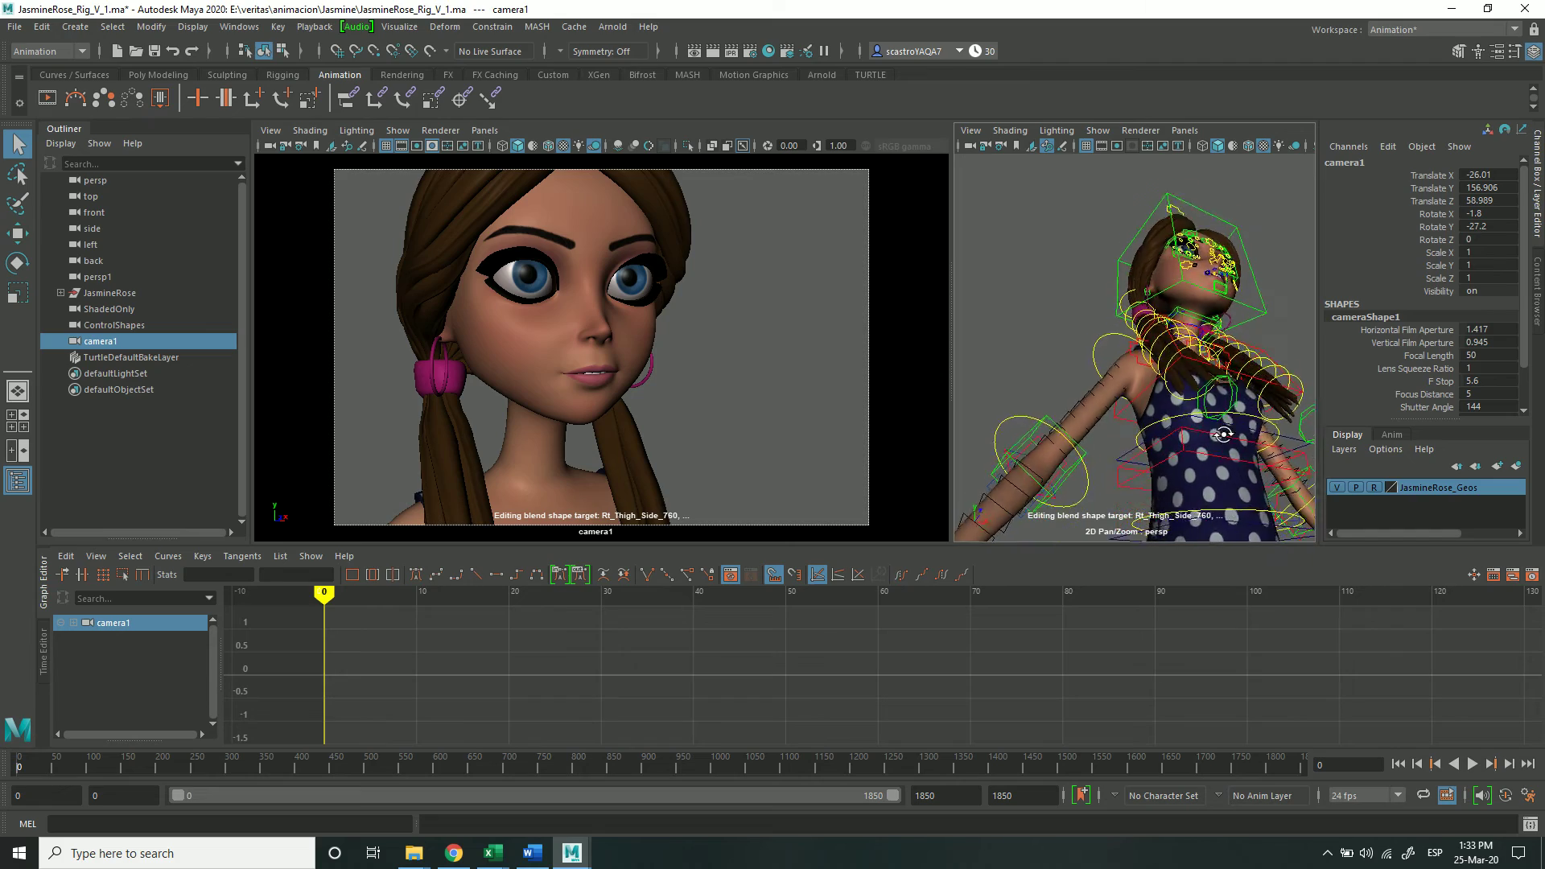
{"action": "scroll", "coordinate": [1082, 469], "scroll_direction": "up", "scroll_amount": 3}
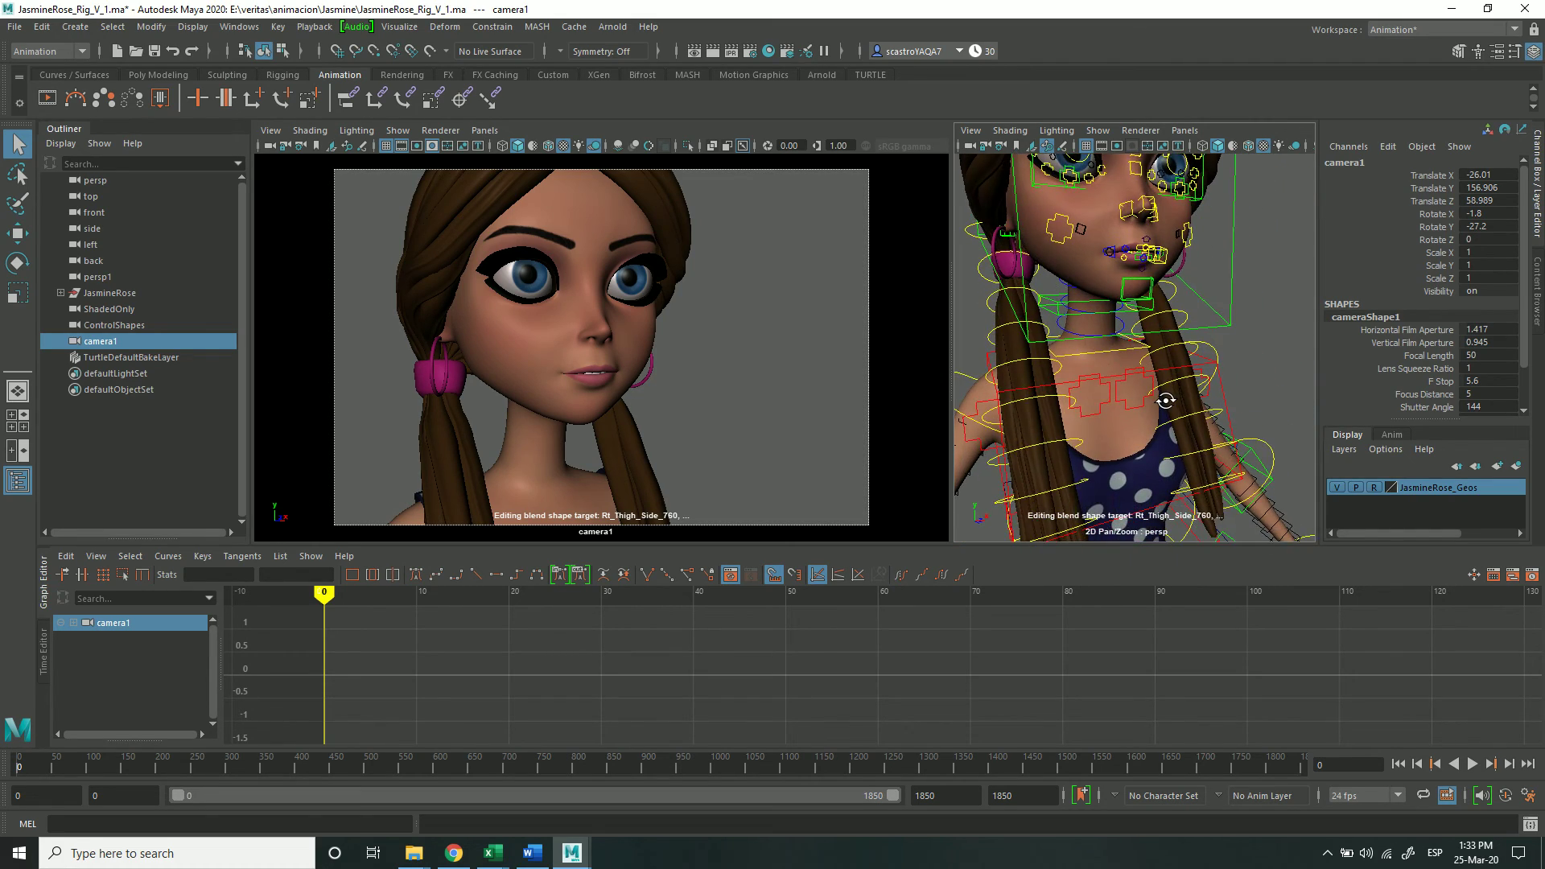
{"action": "middle_click_drag", "start_coordinate": [1082, 469], "coordinate": [1209, 363], "text": "alt"}
{"action": "left_click_drag", "start_coordinate": [1209, 363], "coordinate": [985, 335], "text": "alt"}
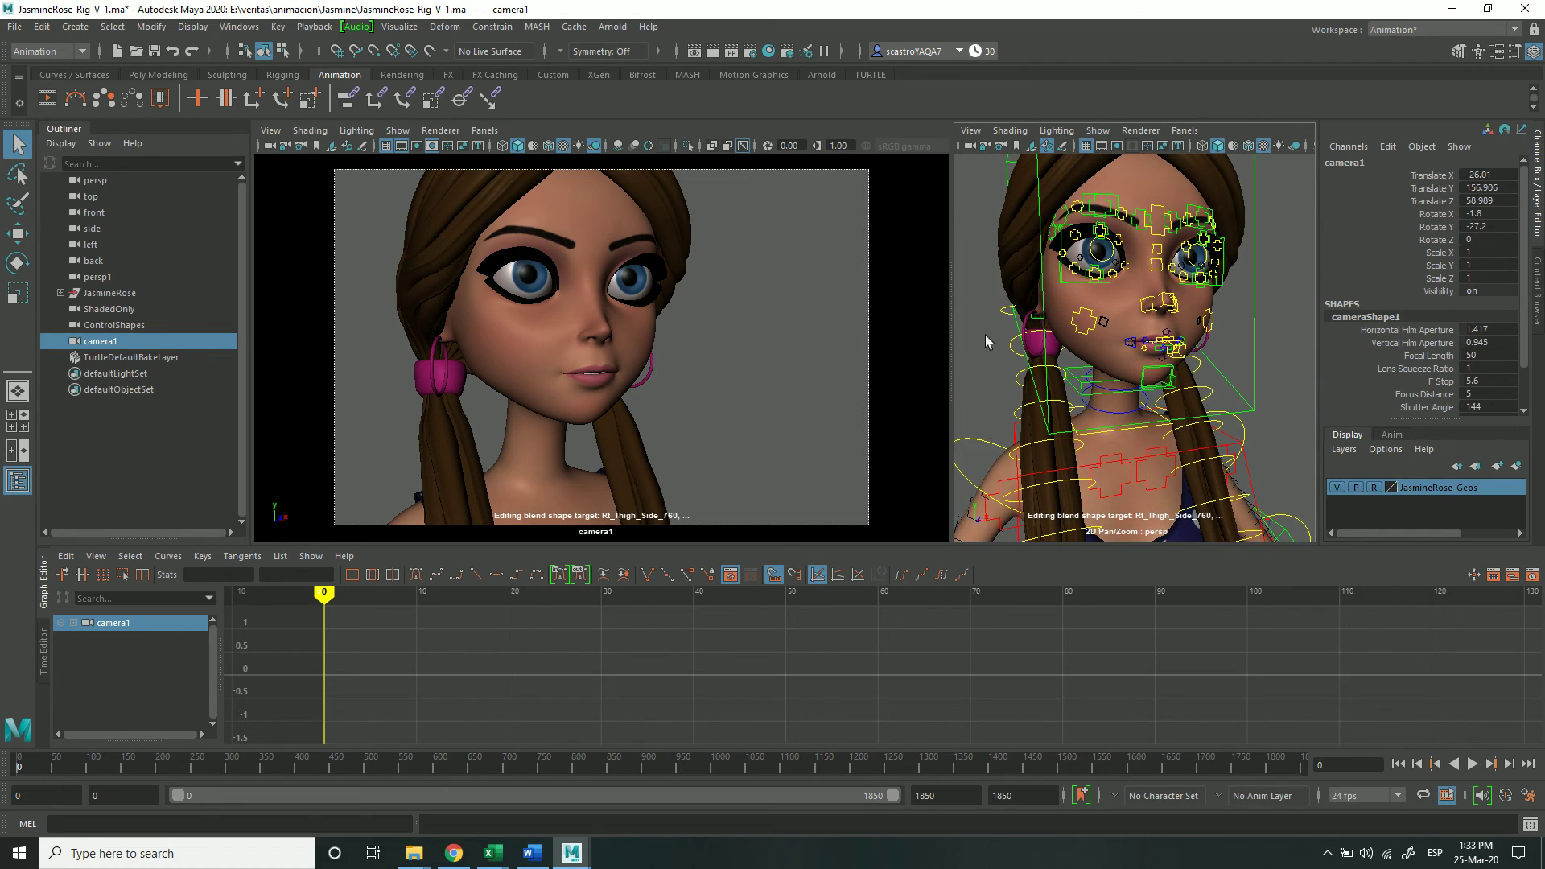